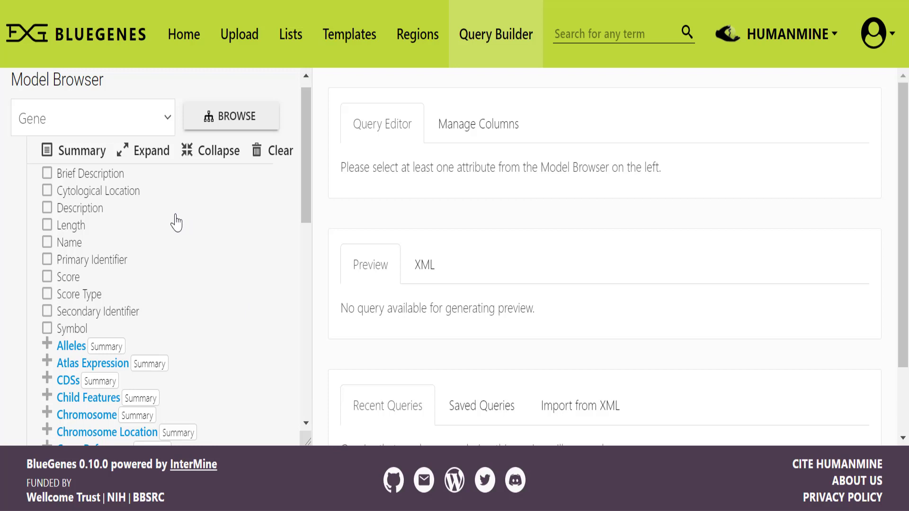
Browse the data types available in the Model Browser and keep Gene as the query's starting class.
{"action": "left_click", "coordinate": [168, 124]}
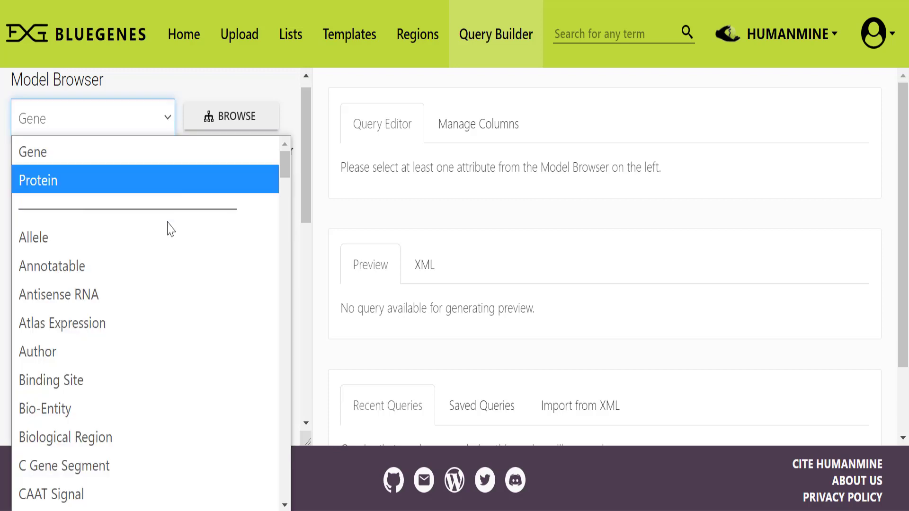
{"action": "scroll", "coordinate": [173, 230], "scroll_direction": "down", "scroll_amount": 4}
{"action": "scroll", "coordinate": [174, 235], "scroll_direction": "down", "scroll_amount": 6}
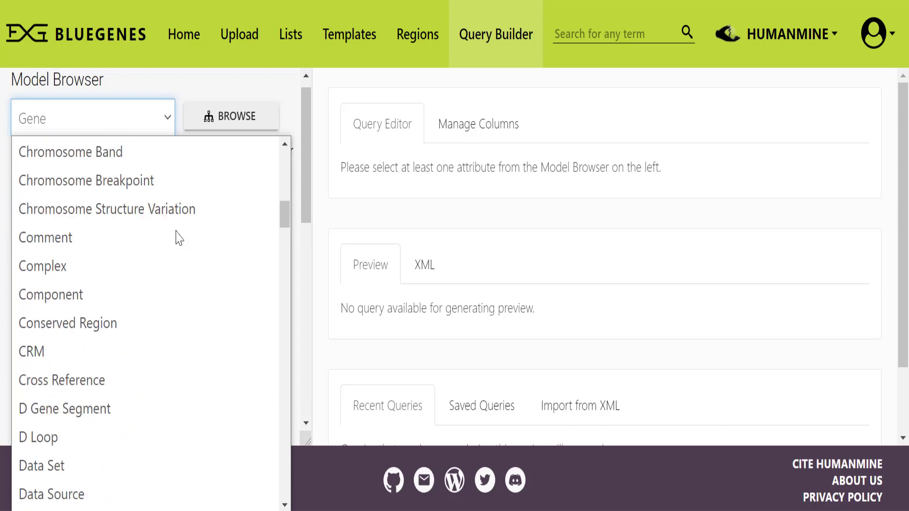
{"action": "scroll", "coordinate": [178, 237], "scroll_direction": "up", "scroll_amount": 7}
{"action": "scroll", "coordinate": [176, 237], "scroll_direction": "up", "scroll_amount": 5}
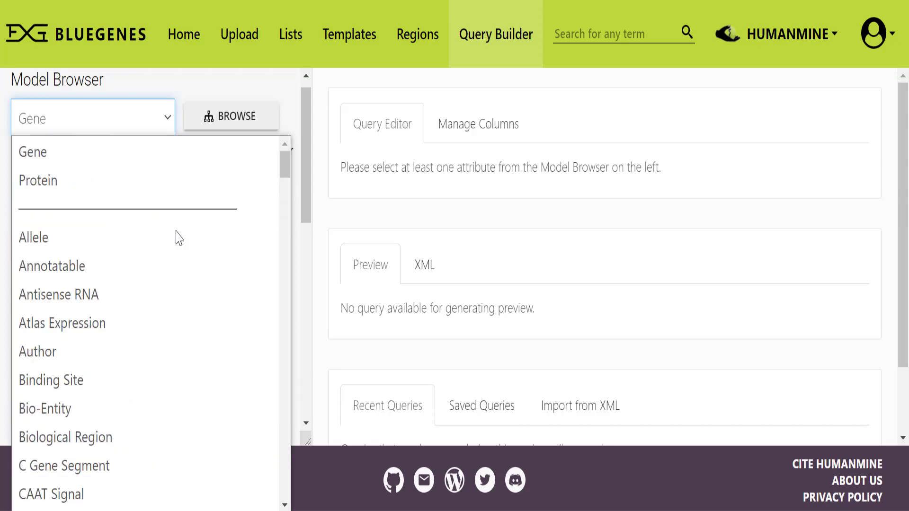
{"action": "left_click", "coordinate": [82, 145]}
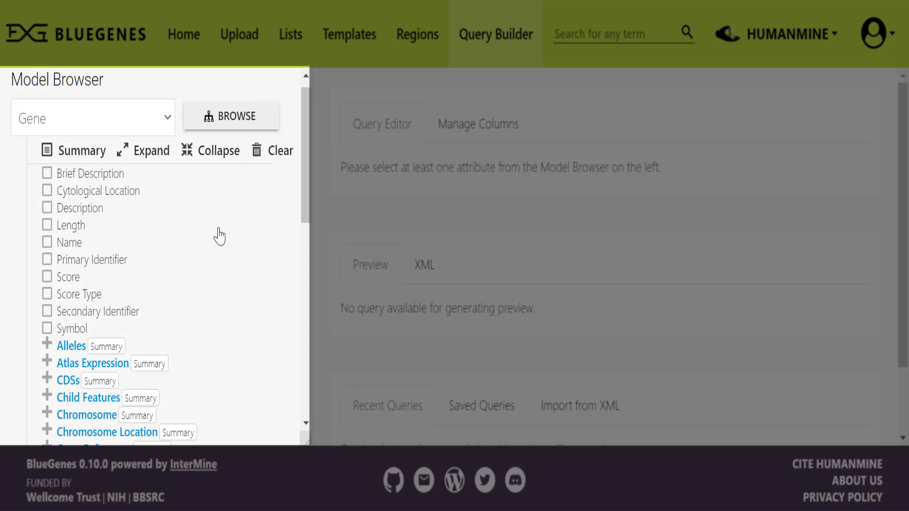
Examine the attributes and related classes of Gene, looking inside Alleles and Atlas Expression and collapsing both again.
{"action": "scroll", "coordinate": [220, 236], "scroll_direction": "down", "scroll_amount": 5}
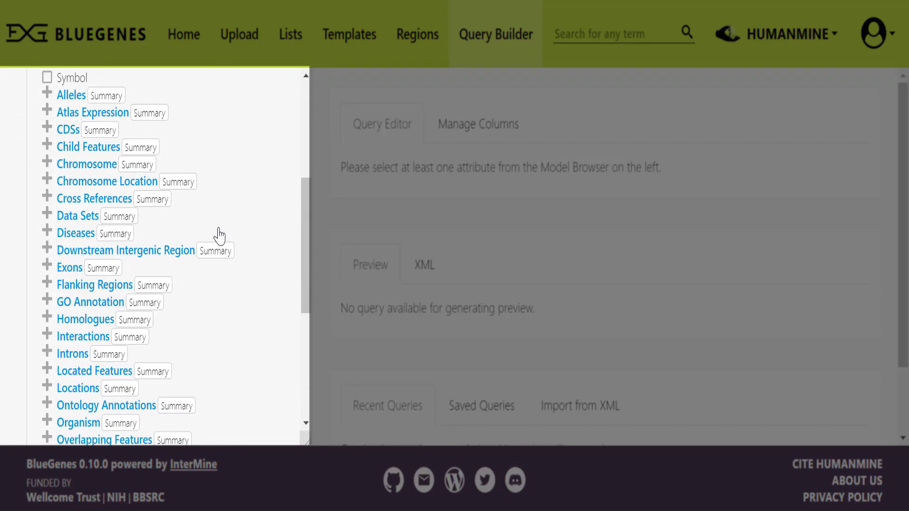
{"action": "scroll", "coordinate": [219, 235], "scroll_direction": "down", "scroll_amount": 6}
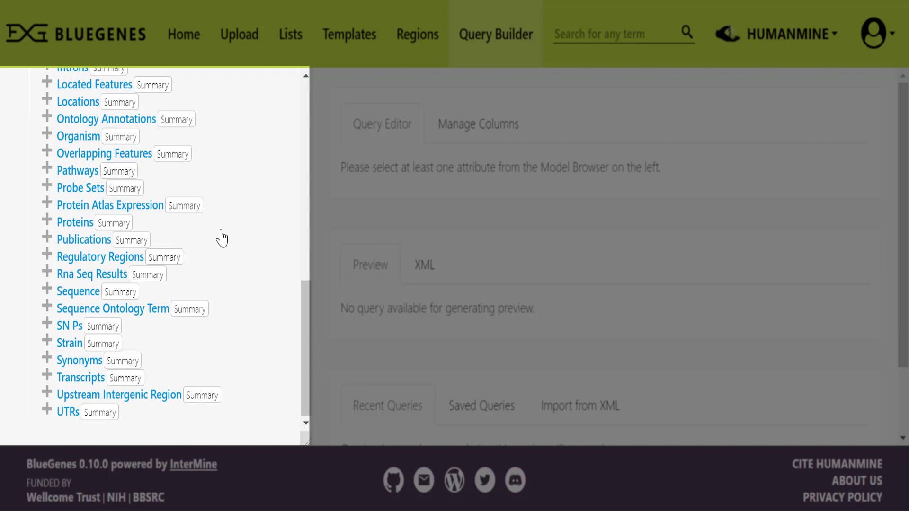
{"action": "scroll", "coordinate": [221, 238], "scroll_direction": "up", "scroll_amount": 11}
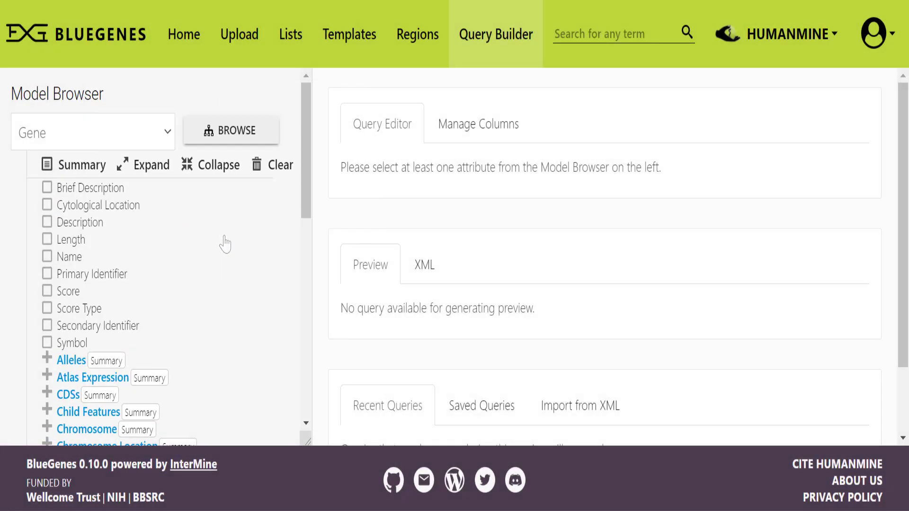
{"action": "scroll", "coordinate": [300, 223], "scroll_direction": "down", "scroll_amount": 2}
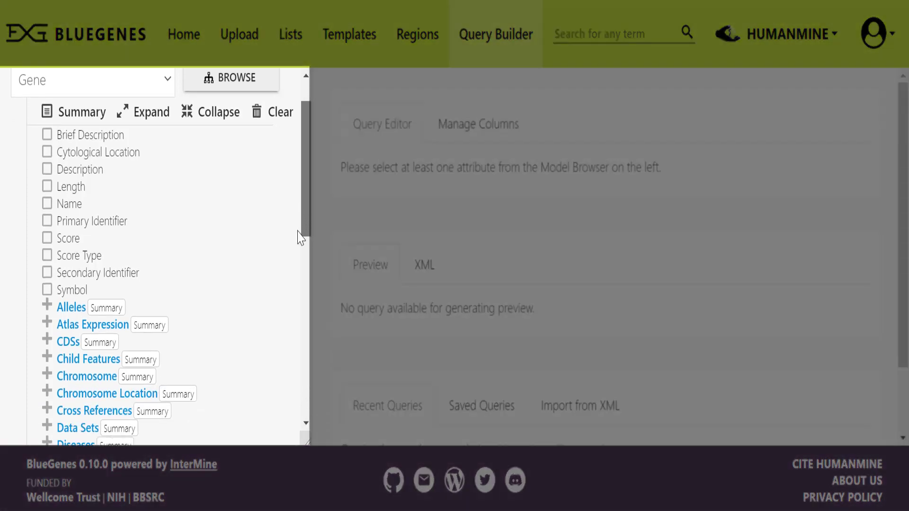
{"action": "left_click", "coordinate": [47, 255]}
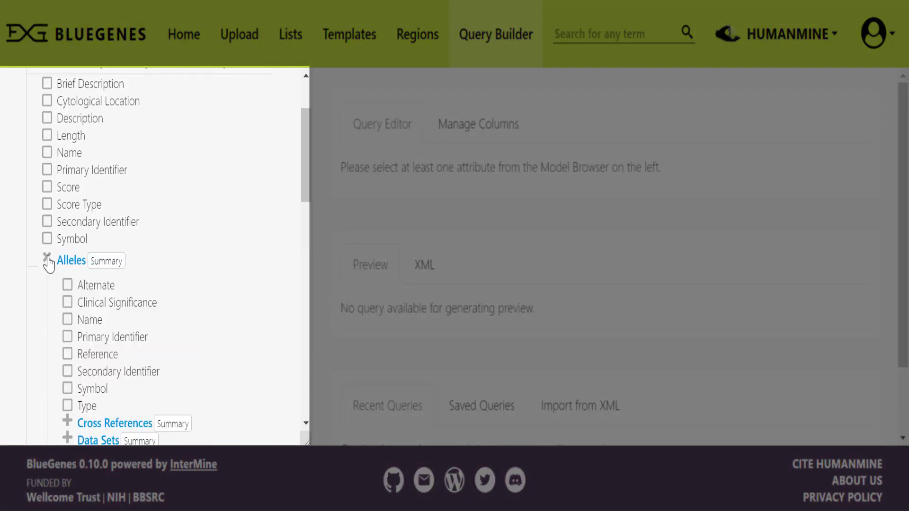
{"action": "left_click", "coordinate": [47, 258]}
{"action": "left_click", "coordinate": [47, 276]}
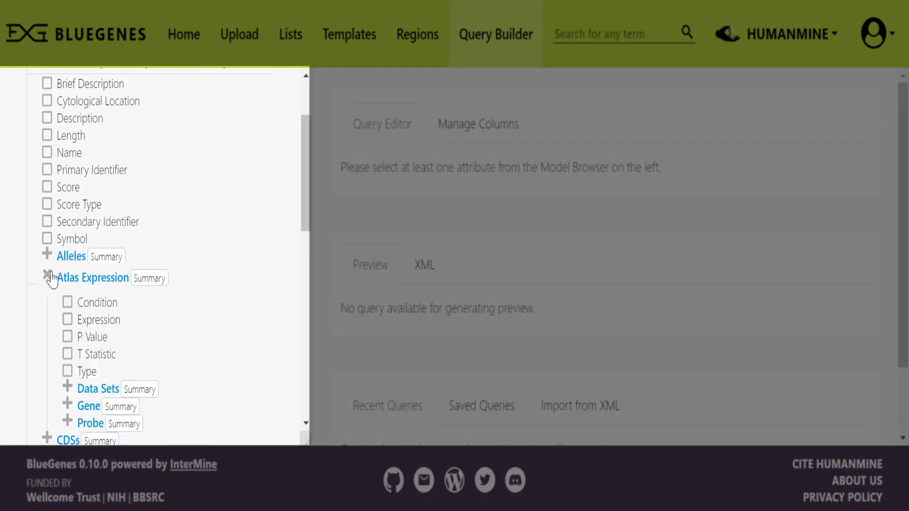
{"action": "left_click", "coordinate": [48, 276]}
{"action": "scroll", "coordinate": [235, 293], "scroll_direction": "up", "scroll_amount": 2}
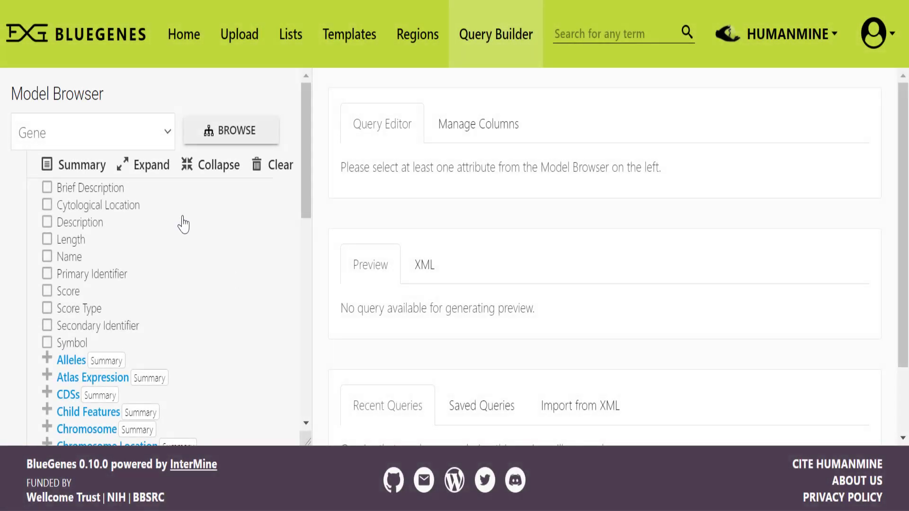
Choose Gene as the class and add its Description, Length, Name, Primary Identifier and Symbol to the query.
{"action": "left_click", "coordinate": [168, 136]}
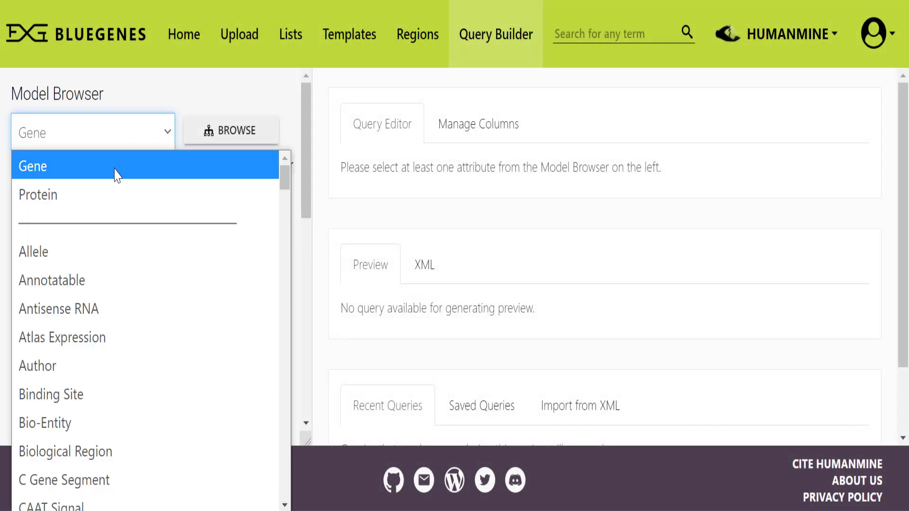
{"action": "left_click", "coordinate": [116, 174]}
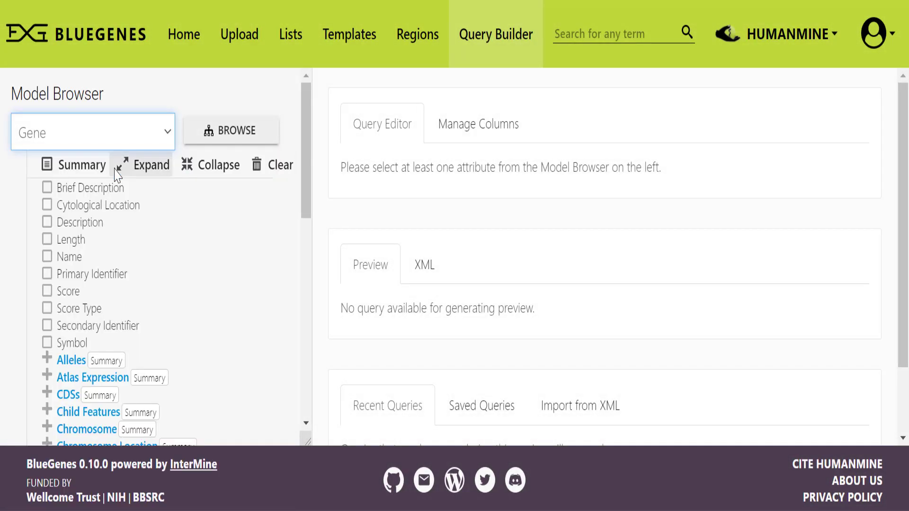
{"action": "left_click", "coordinate": [48, 223]}
{"action": "left_click", "coordinate": [47, 241]}
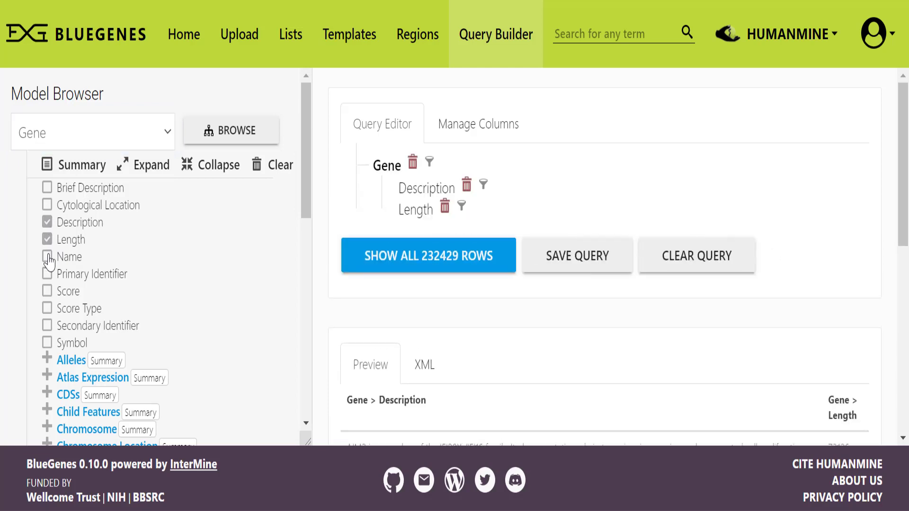
{"action": "left_click", "coordinate": [48, 258]}
{"action": "left_click", "coordinate": [47, 275]}
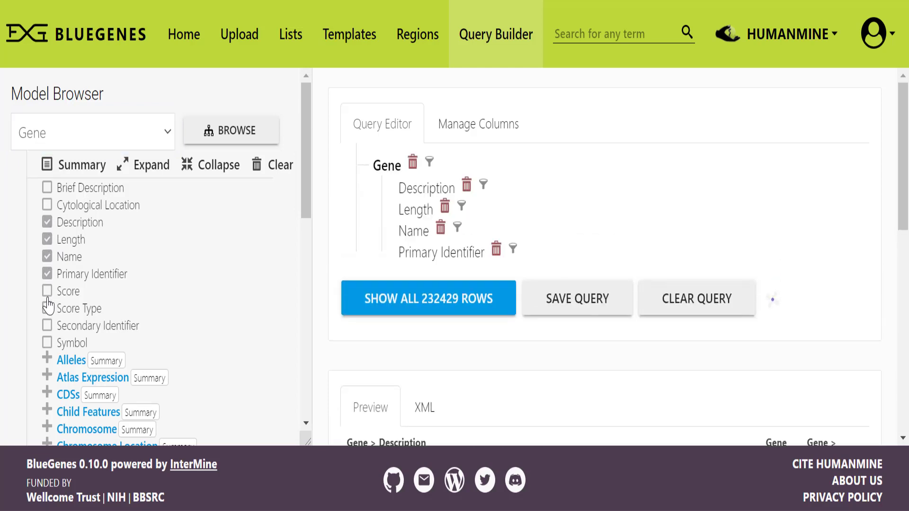
{"action": "left_click", "coordinate": [48, 344]}
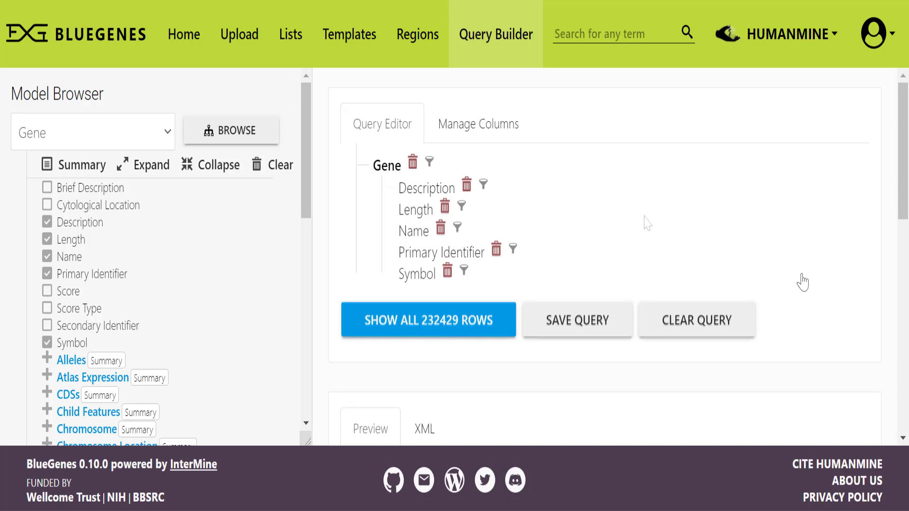
Start a constraint on the gene's Description, view the available operators, and remove the constraint.
{"action": "left_click", "coordinate": [484, 185]}
{"action": "left_click", "coordinate": [498, 228]}
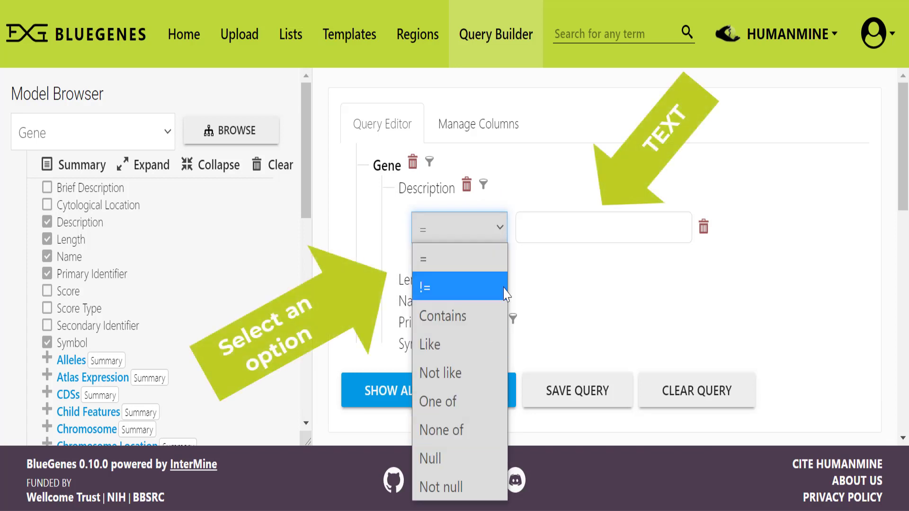
{"action": "left_click", "coordinate": [529, 270]}
{"action": "left_click", "coordinate": [704, 227]}
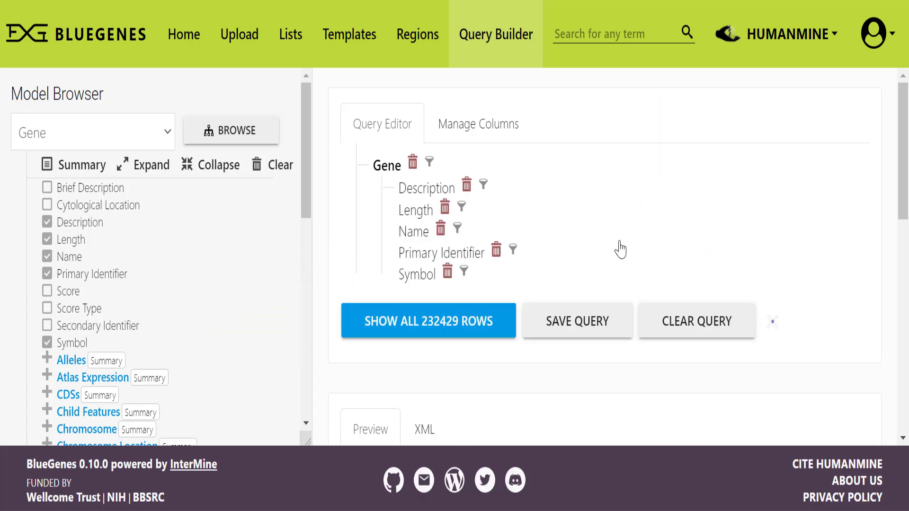
Constrain Gene with In list to New Gene List, and remove that constraint again.
{"action": "left_click", "coordinate": [429, 163]}
{"action": "left_click", "coordinate": [476, 213]}
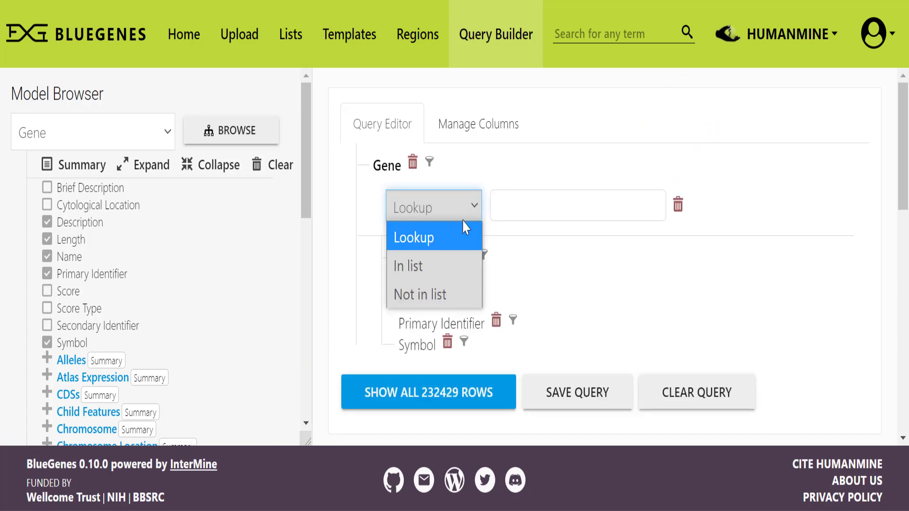
{"action": "left_click", "coordinate": [441, 265]}
{"action": "left_click", "coordinate": [564, 220]}
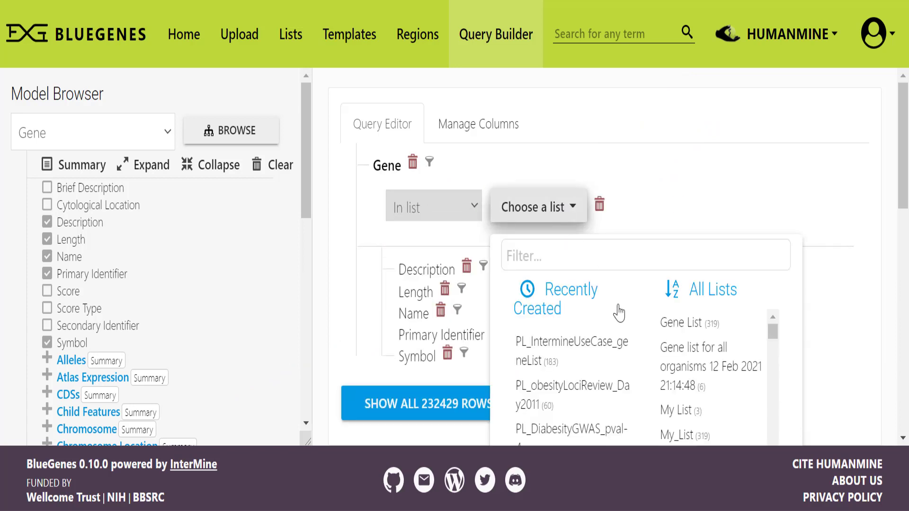
{"action": "scroll", "coordinate": [672, 308], "scroll_direction": "down", "scroll_amount": 2}
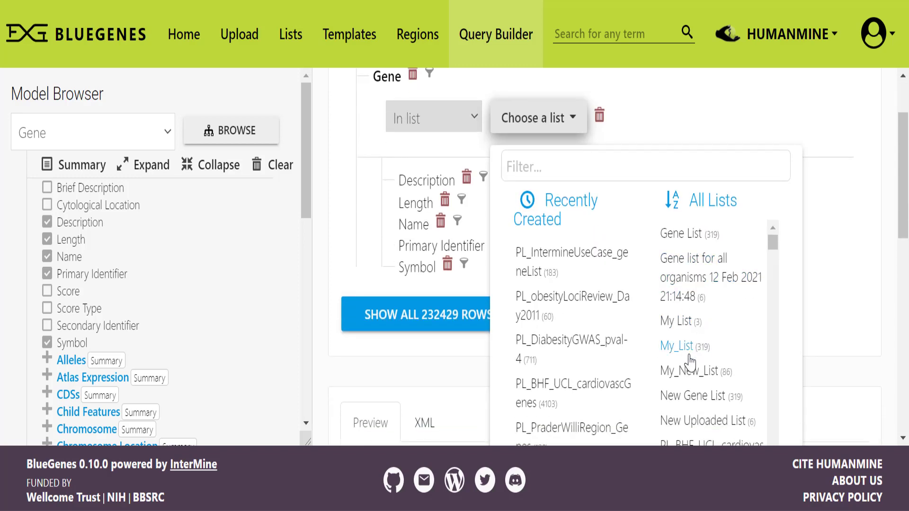
{"action": "left_click", "coordinate": [691, 396]}
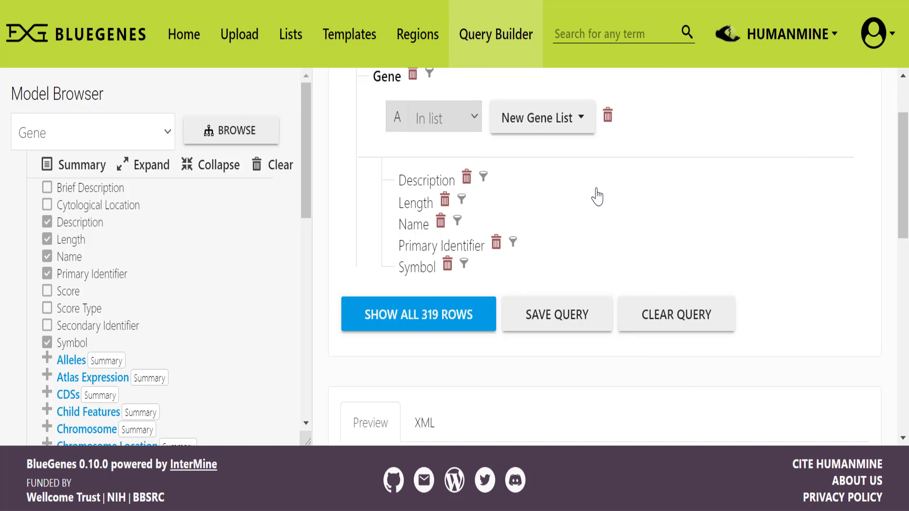
{"action": "scroll", "coordinate": [605, 215], "scroll_direction": "up", "scroll_amount": 2}
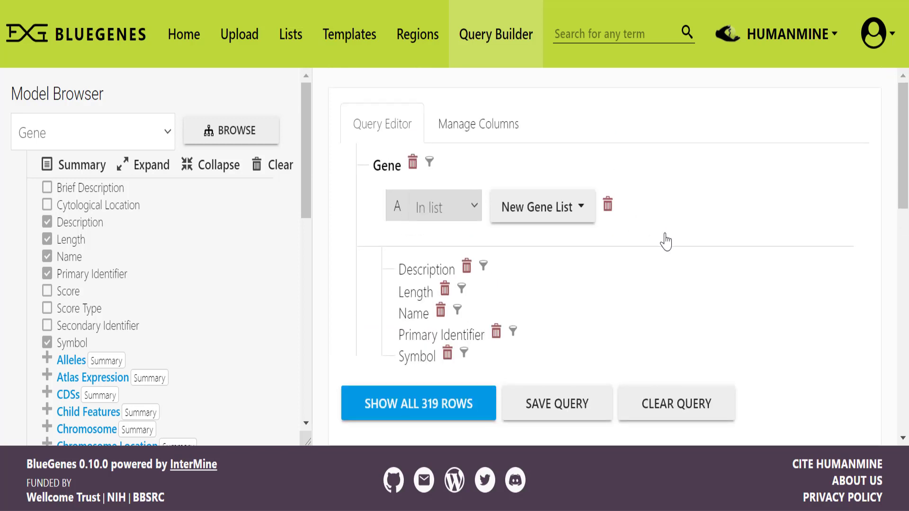
{"action": "left_click", "coordinate": [607, 206]}
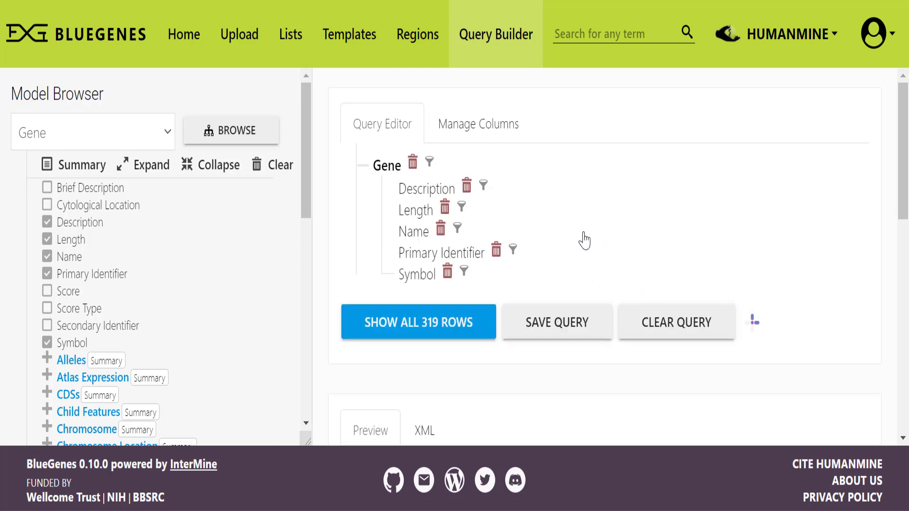
Add an equals constraint with a text value to the gene's Symbol attribute.
{"action": "left_click", "coordinate": [465, 272]}
{"action": "left_click", "coordinate": [543, 311]}
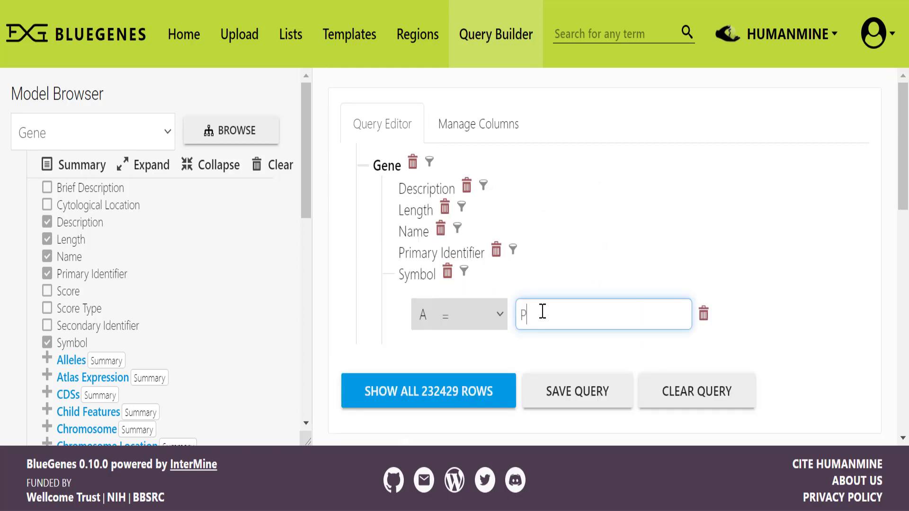
{"action": "left_click", "coordinate": [775, 313]}
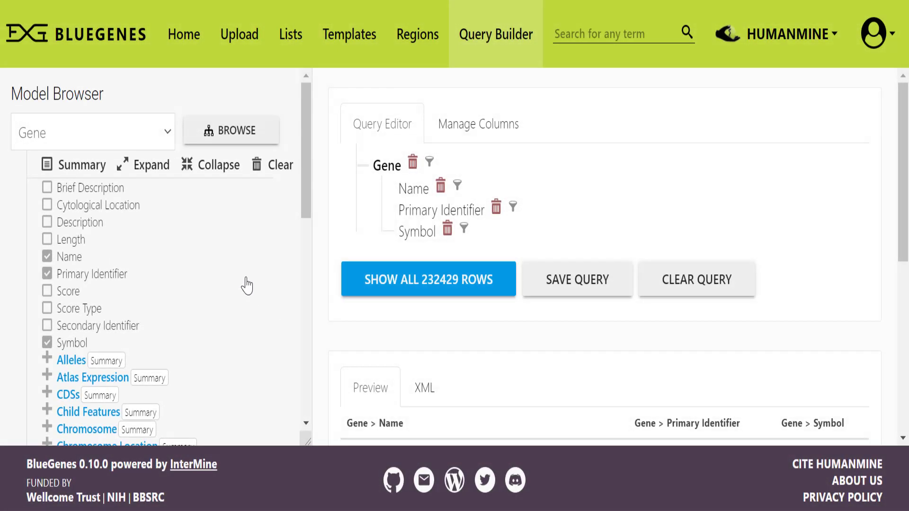
Add the Identifier and Name of Pathways to the query and open the join options for Pathways.
{"action": "scroll", "coordinate": [245, 286], "scroll_direction": "down", "scroll_amount": 4}
{"action": "scroll", "coordinate": [245, 285], "scroll_direction": "down", "scroll_amount": 8}
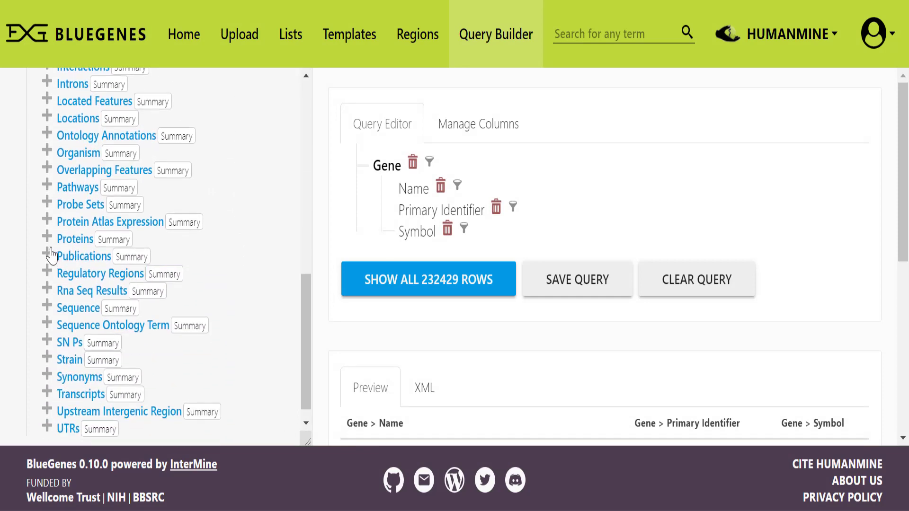
{"action": "left_click", "coordinate": [47, 185]}
{"action": "left_click", "coordinate": [67, 269]}
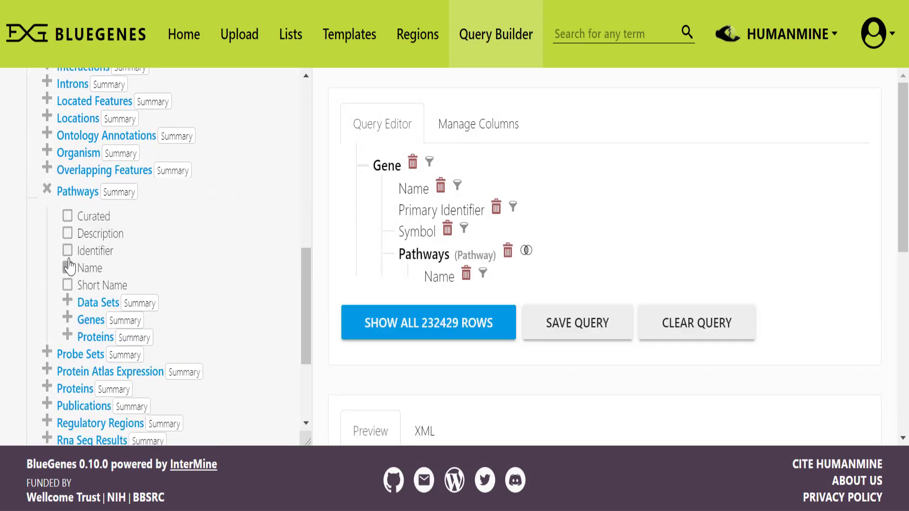
{"action": "left_click", "coordinate": [68, 251]}
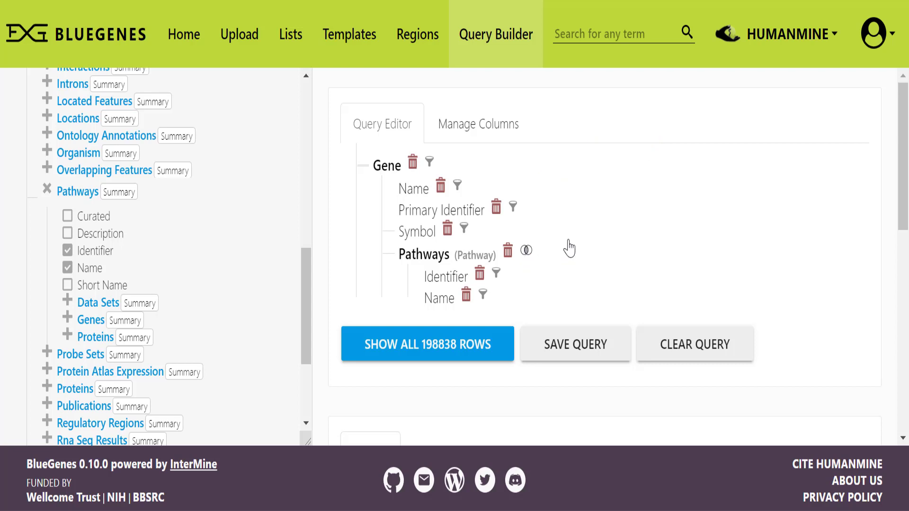
{"action": "left_click", "coordinate": [526, 252]}
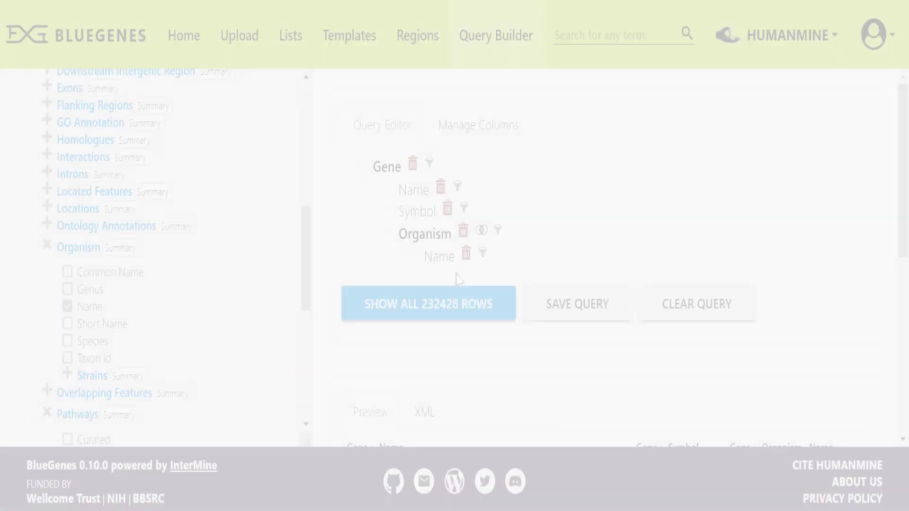
Constrain Gene with a Lookup for PPARG.
{"action": "left_click", "coordinate": [429, 163]}
{"action": "left_click", "coordinate": [502, 205]}
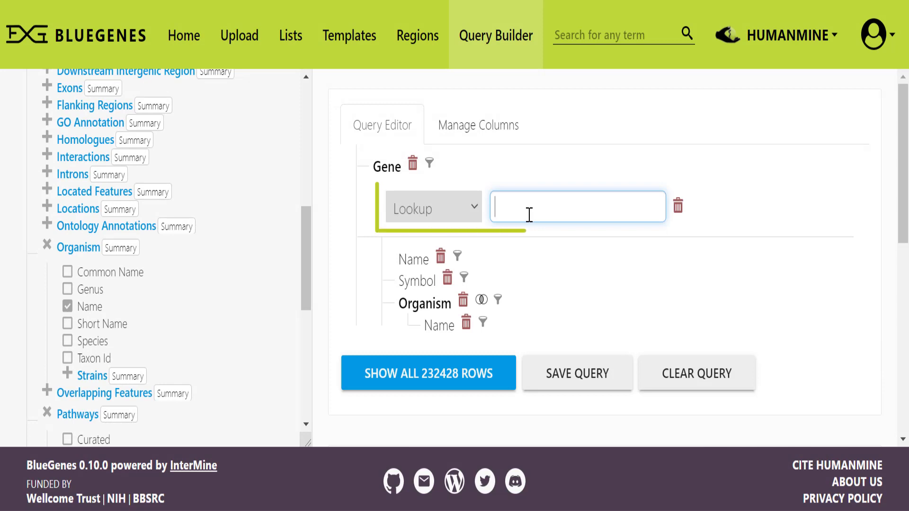
{"action": "type", "text": "PPARG"}
{"action": "left_click", "coordinate": [670, 298]}
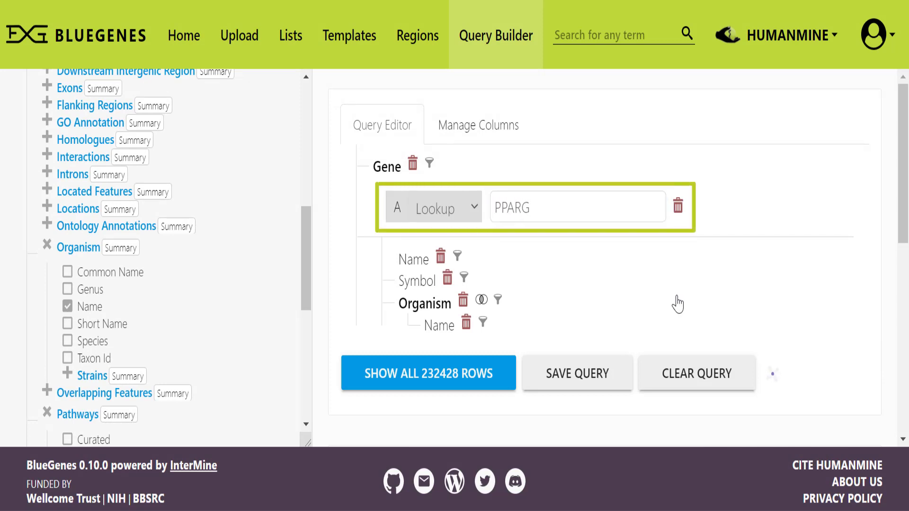
Constrain the Organism Name to equal Homo sapiens.
{"action": "left_click", "coordinate": [483, 323]}
{"action": "left_click", "coordinate": [588, 374]}
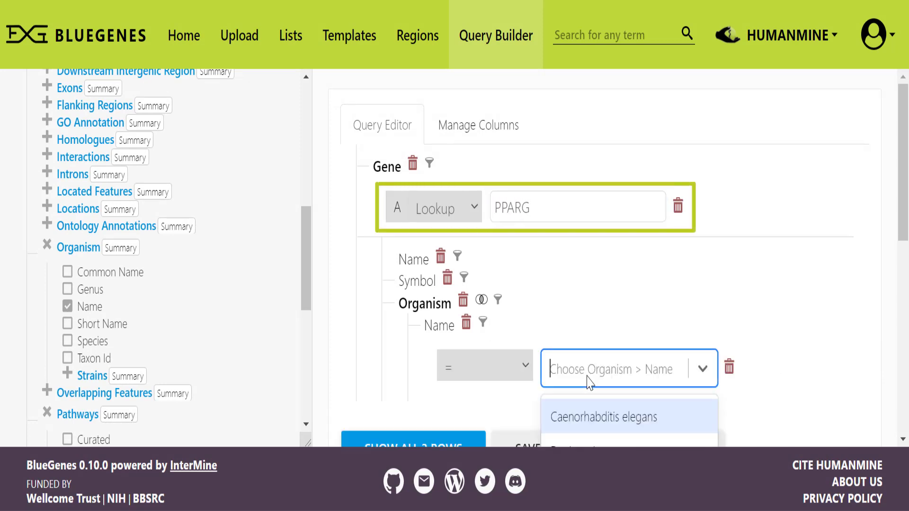
{"action": "type", "text": "HO"}
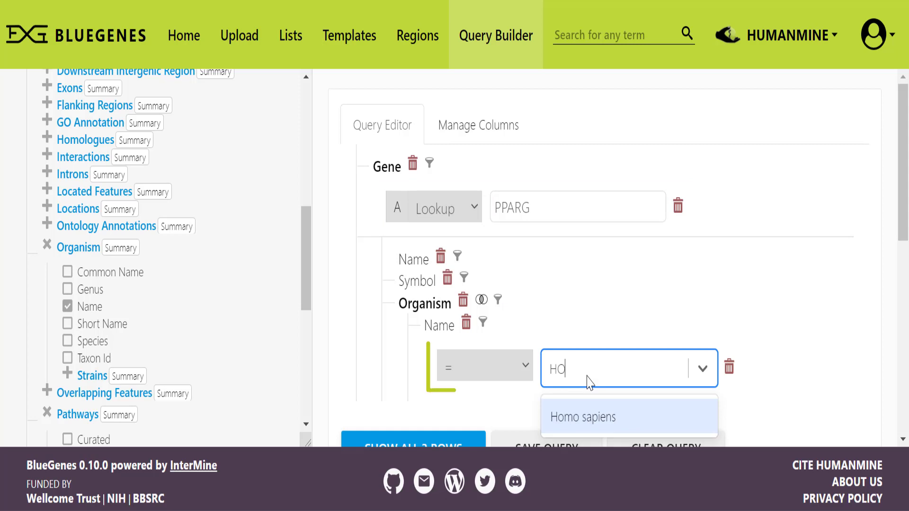
{"action": "left_click", "coordinate": [576, 417]}
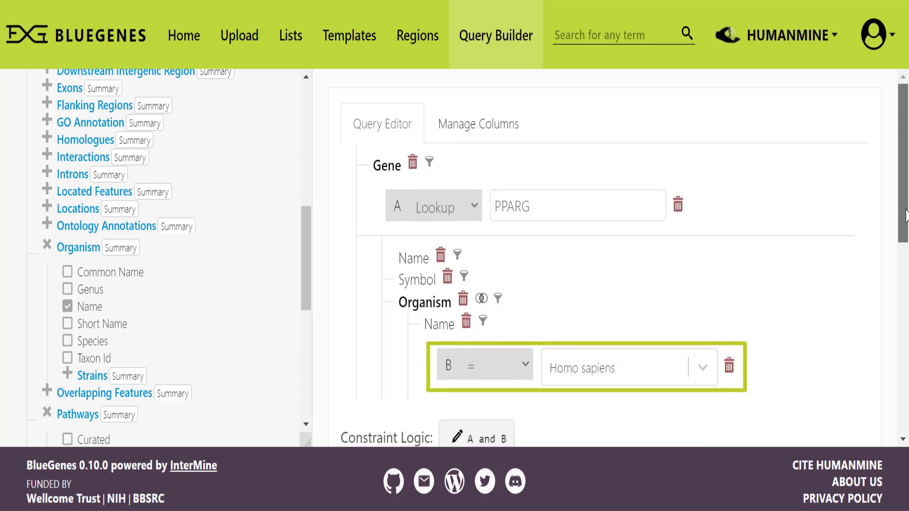
Change the constraint logic so the two constraints are combined as A or B.
{"action": "scroll", "coordinate": [904, 244], "scroll_direction": "down", "scroll_amount": 2}
{"action": "left_click_drag", "start_coordinate": [904, 245], "coordinate": [903, 239]}
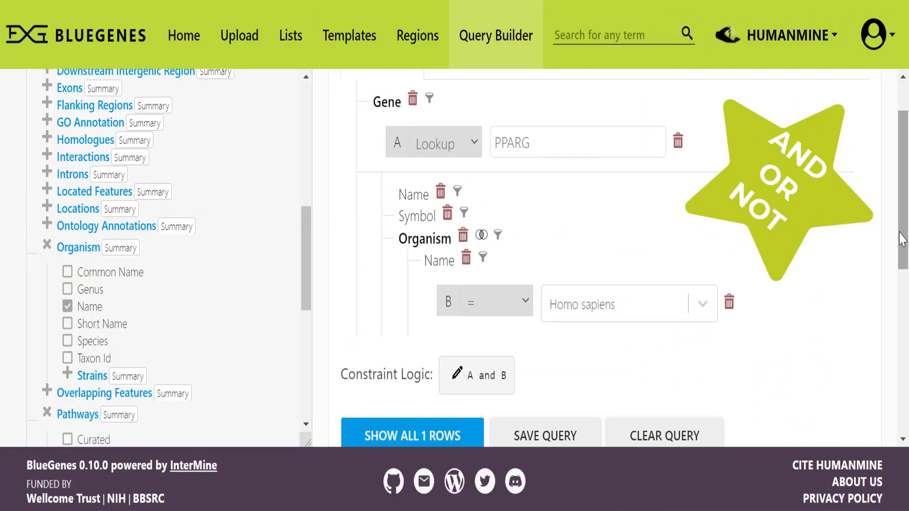
{"action": "left_click", "coordinate": [462, 376]}
{"action": "double_click", "coordinate": [458, 382]}
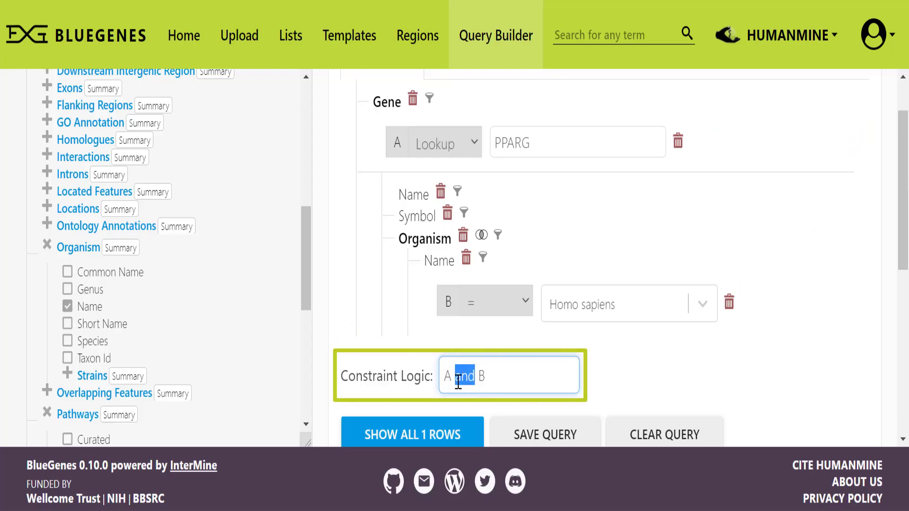
{"action": "type", "text": "or"}
{"action": "left_click", "coordinate": [646, 368]}
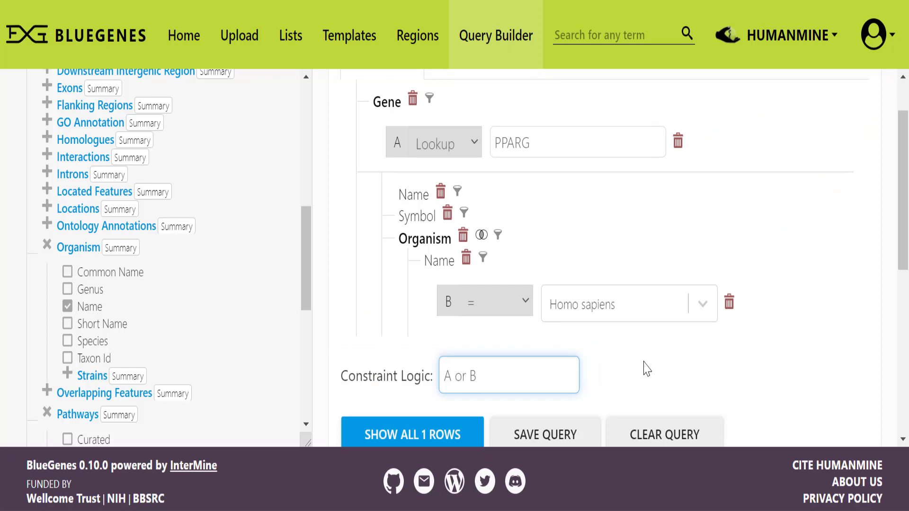
{"action": "scroll", "coordinate": [782, 331], "scroll_direction": "down", "scroll_amount": 2}
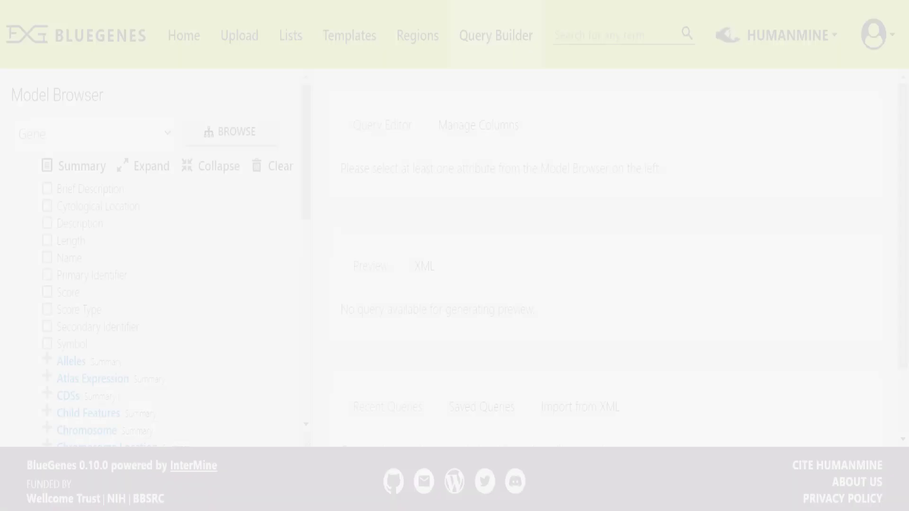
Add the Gene's Score and the Organism's Name to the empty query.
{"action": "scroll", "coordinate": [166, 256], "scroll_direction": "down", "scroll_amount": 2}
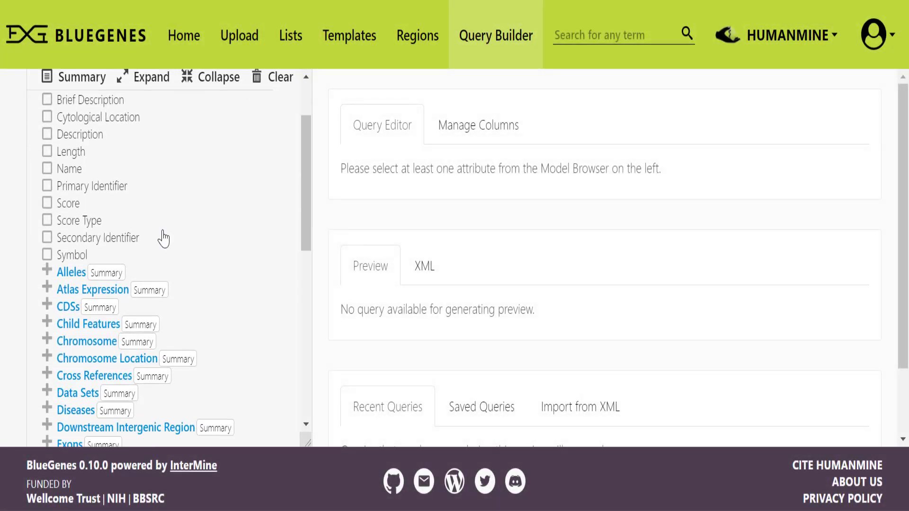
{"action": "left_click", "coordinate": [47, 204]}
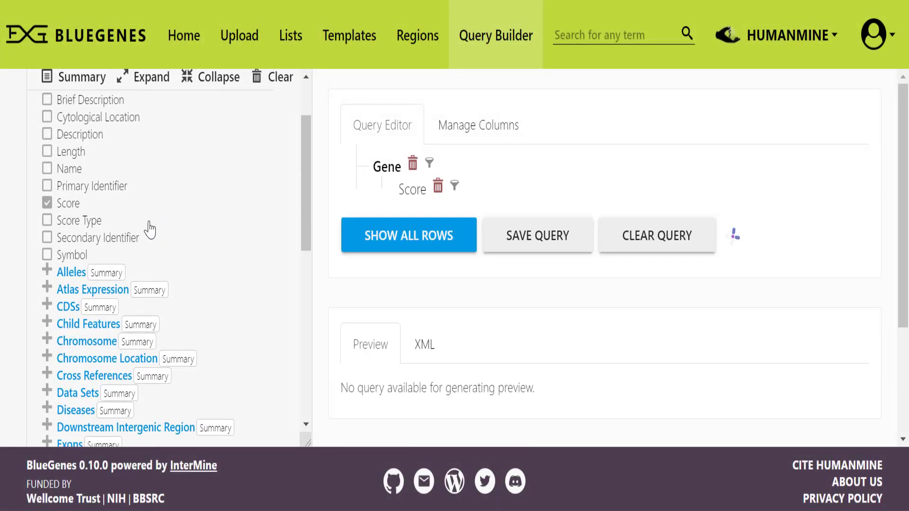
{"action": "scroll", "coordinate": [146, 227], "scroll_direction": "down", "scroll_amount": 2}
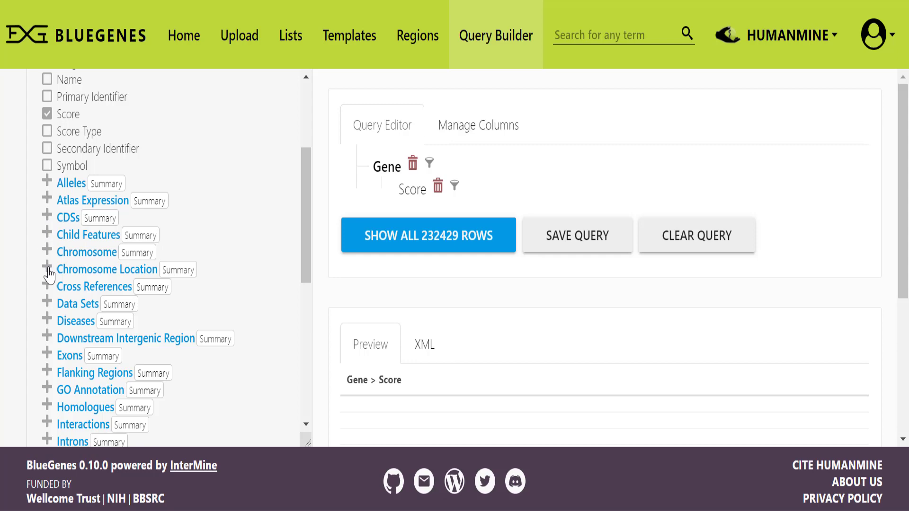
{"action": "scroll", "coordinate": [49, 274], "scroll_direction": "down", "scroll_amount": 5}
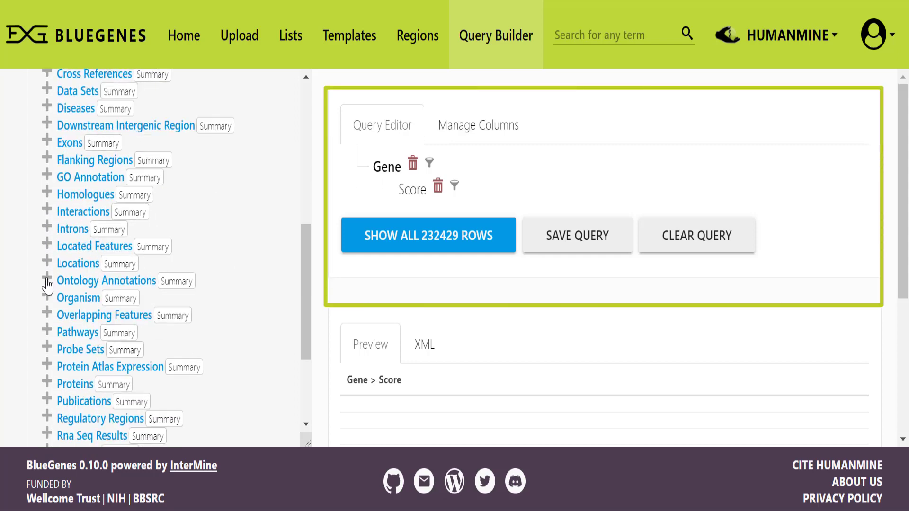
{"action": "scroll", "coordinate": [48, 286], "scroll_direction": "down", "scroll_amount": 1}
{"action": "left_click", "coordinate": [47, 242]}
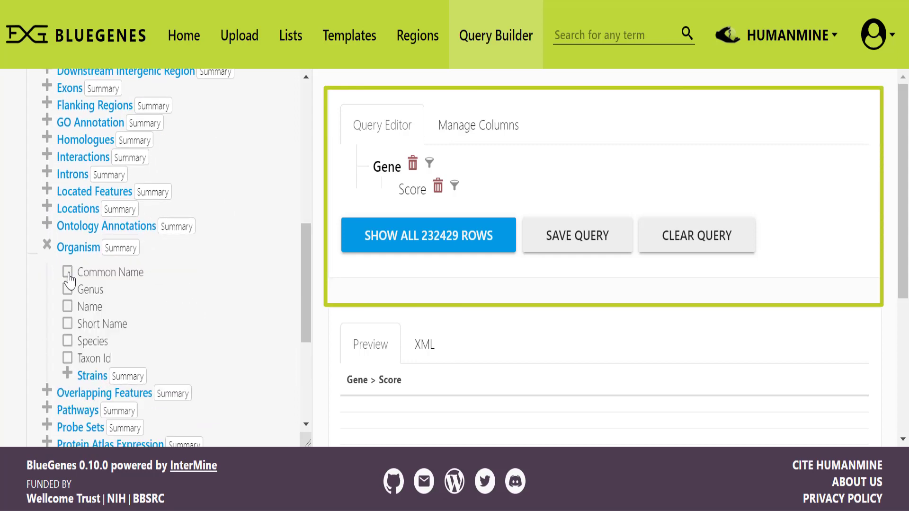
{"action": "left_click", "coordinate": [68, 308]}
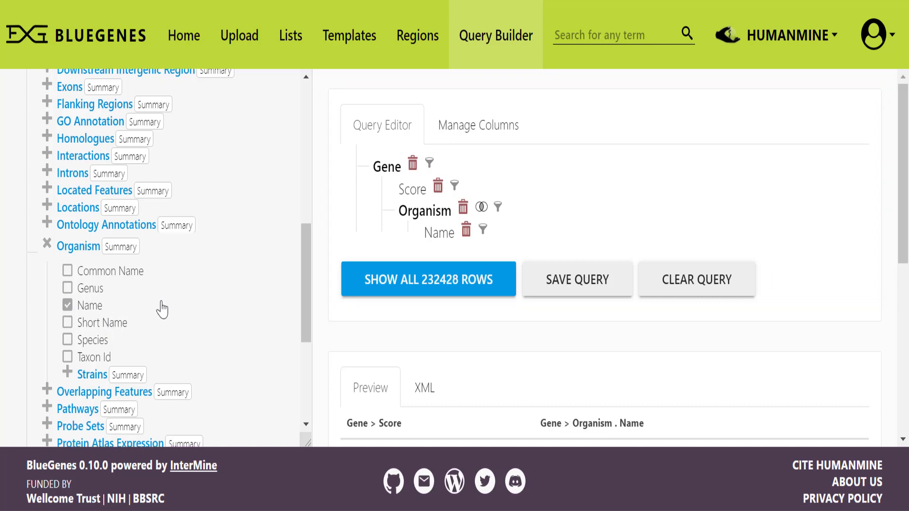
Add the Name of Proteins to the query and open the column management.
{"action": "scroll", "coordinate": [160, 305], "scroll_direction": "down", "scroll_amount": 2}
{"action": "scroll", "coordinate": [172, 294], "scroll_direction": "down", "scroll_amount": 3}
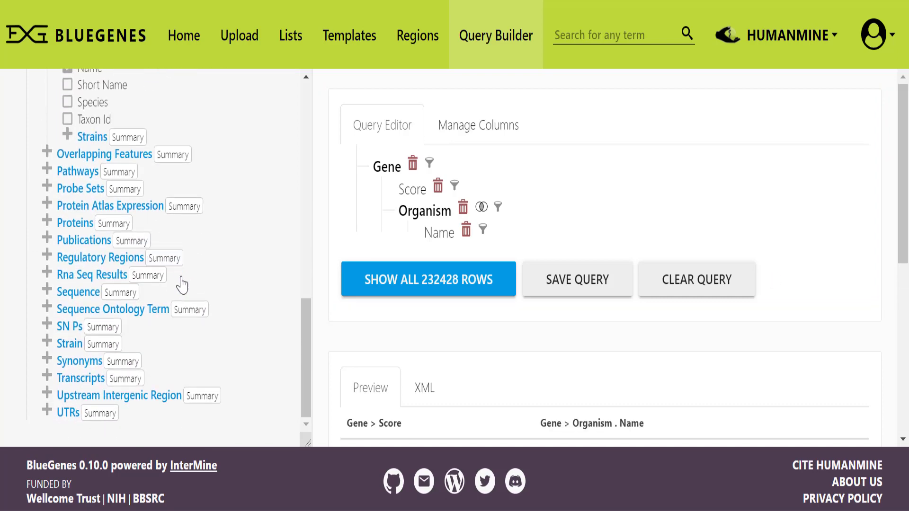
{"action": "left_click", "coordinate": [47, 221]}
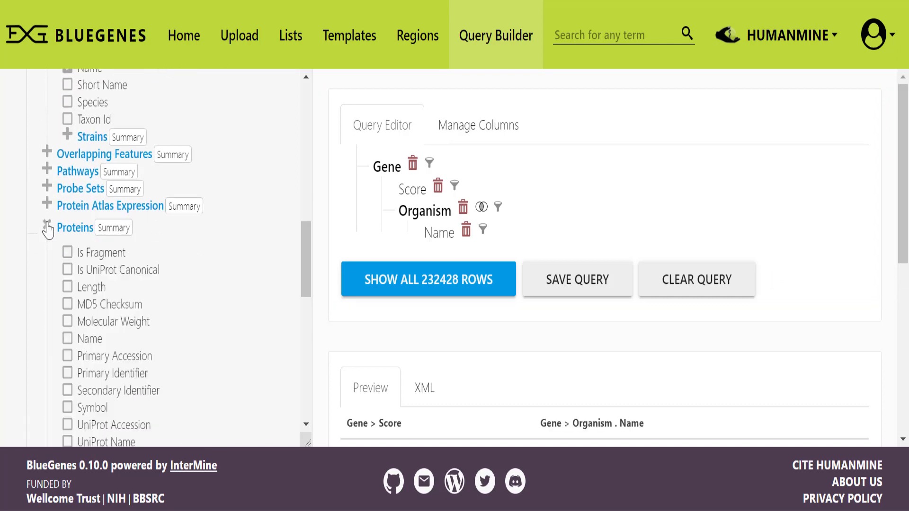
{"action": "left_click", "coordinate": [67, 340]}
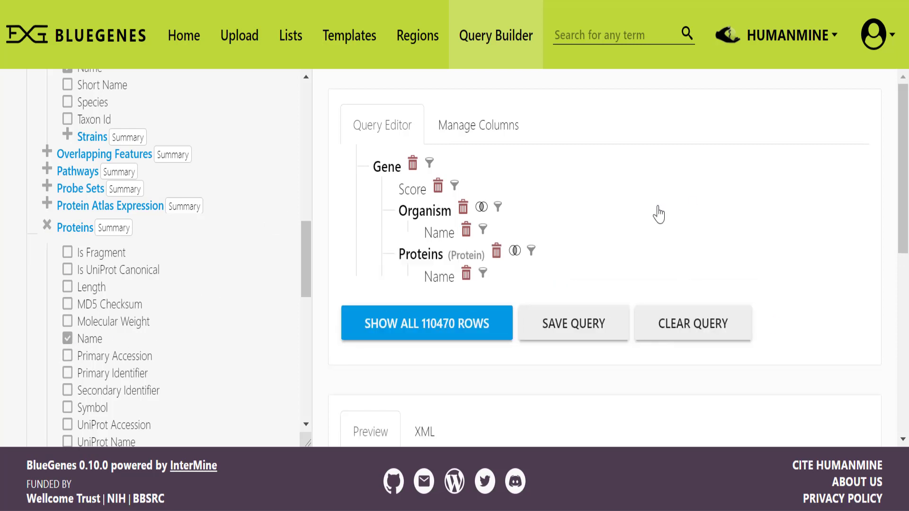
{"action": "left_click", "coordinate": [493, 135]}
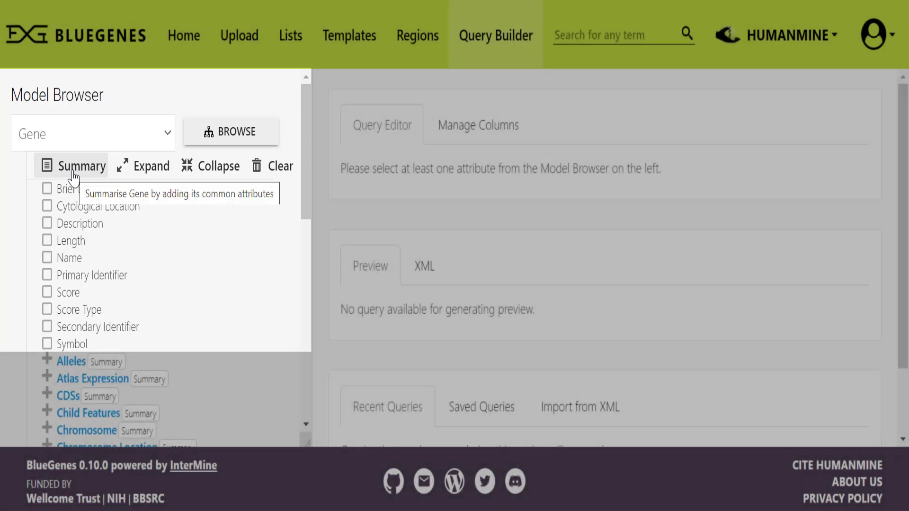
Add Gene's common summary attributes to the query and remove the Organism class from it.
{"action": "left_click", "coordinate": [74, 167]}
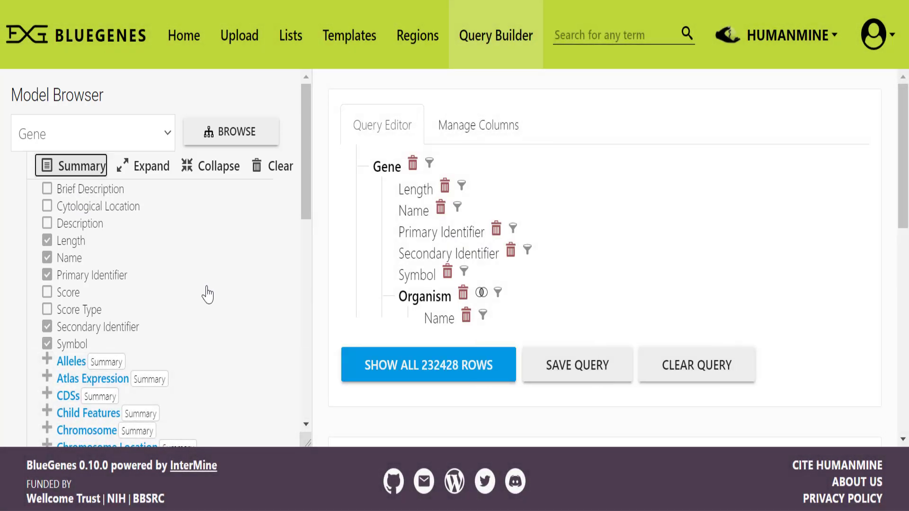
{"action": "scroll", "coordinate": [207, 294], "scroll_direction": "down", "scroll_amount": 2}
{"action": "left_click", "coordinate": [463, 295]}
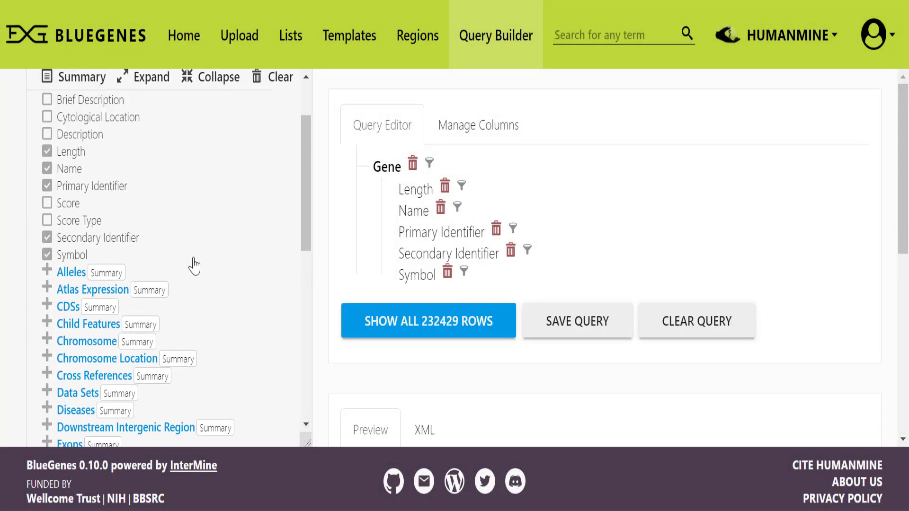
Add the Name of the gene's Diseases to the query.
{"action": "scroll", "coordinate": [203, 266], "scroll_direction": "down", "scroll_amount": 2}
{"action": "left_click", "coordinate": [48, 322]}
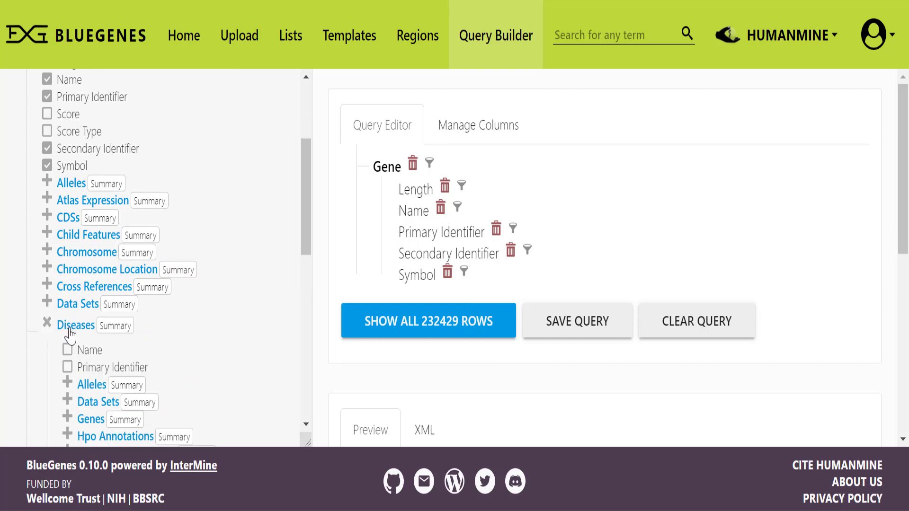
{"action": "left_click", "coordinate": [72, 355]}
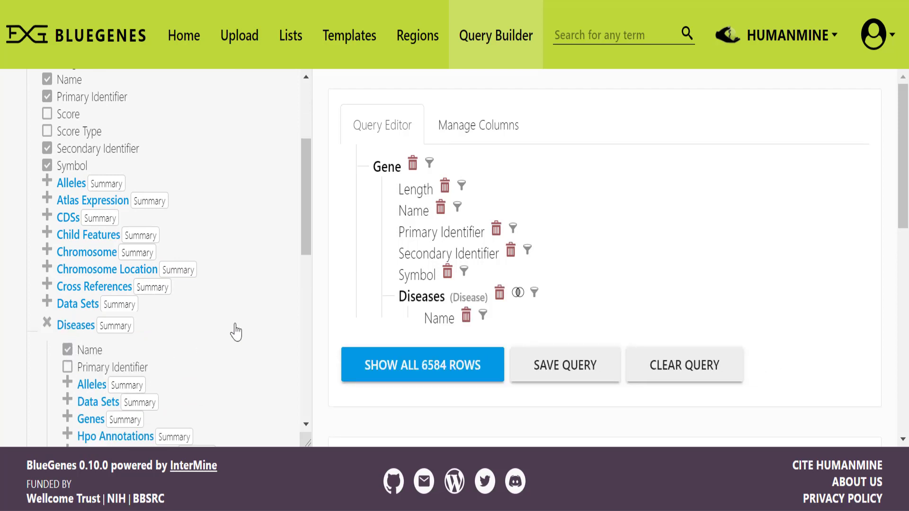
Constrain the Diseases Name with a Contains condition for diabetes.
{"action": "scroll", "coordinate": [236, 331], "scroll_direction": "up", "scroll_amount": 4}
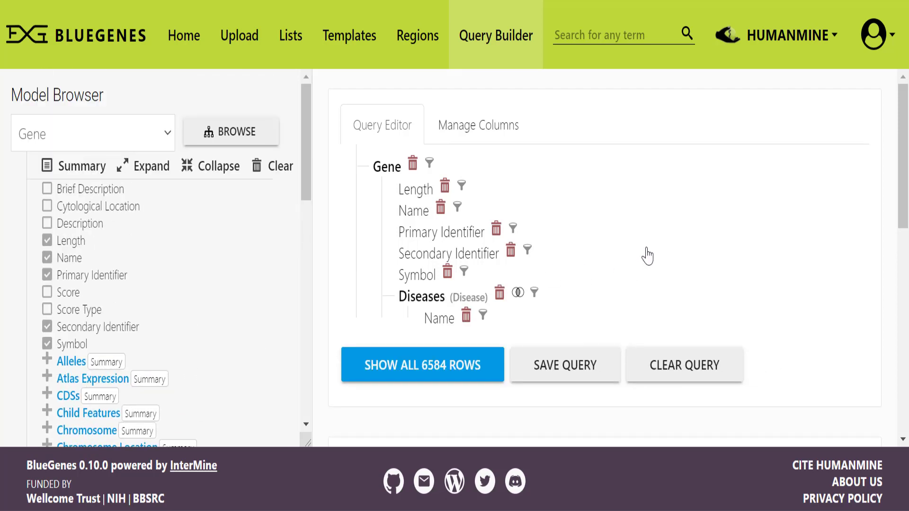
{"action": "left_click", "coordinate": [483, 316]}
{"action": "scroll", "coordinate": [672, 265], "scroll_direction": "down", "scroll_amount": 4}
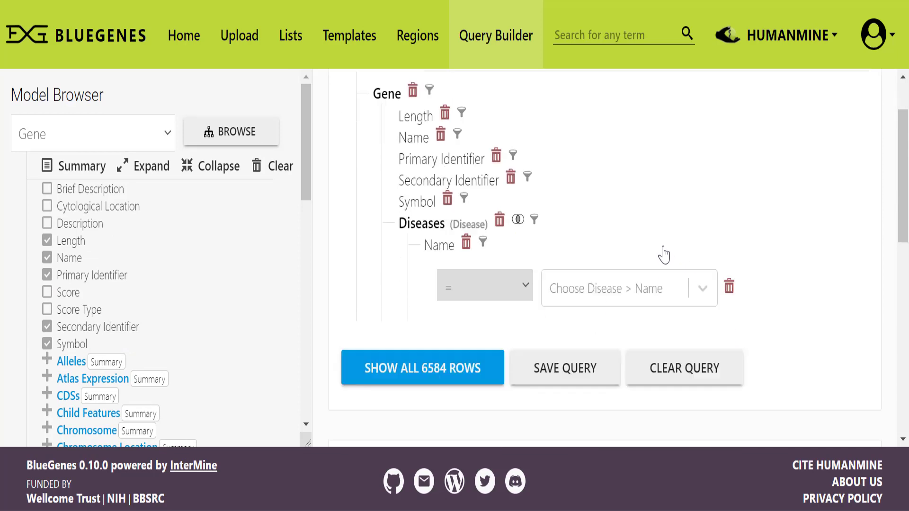
{"action": "left_click", "coordinate": [525, 182]}
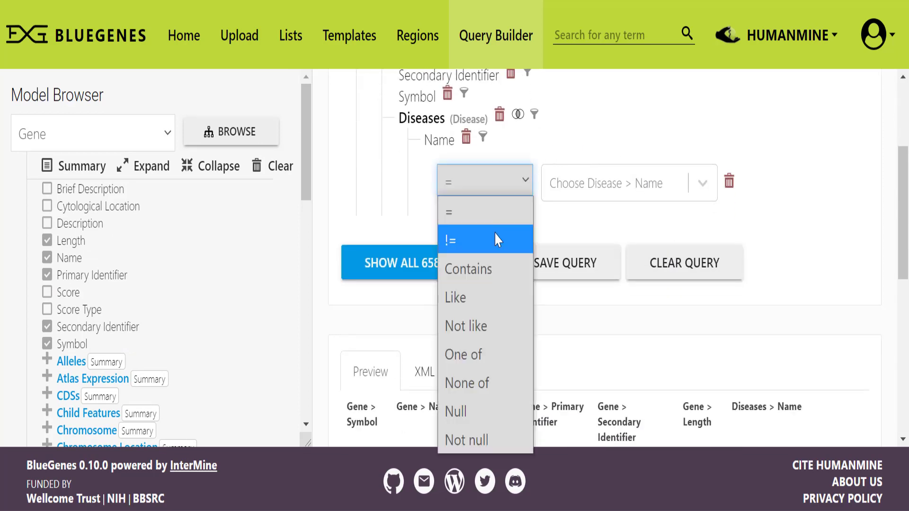
{"action": "left_click", "coordinate": [469, 269]}
{"action": "left_click", "coordinate": [585, 175]}
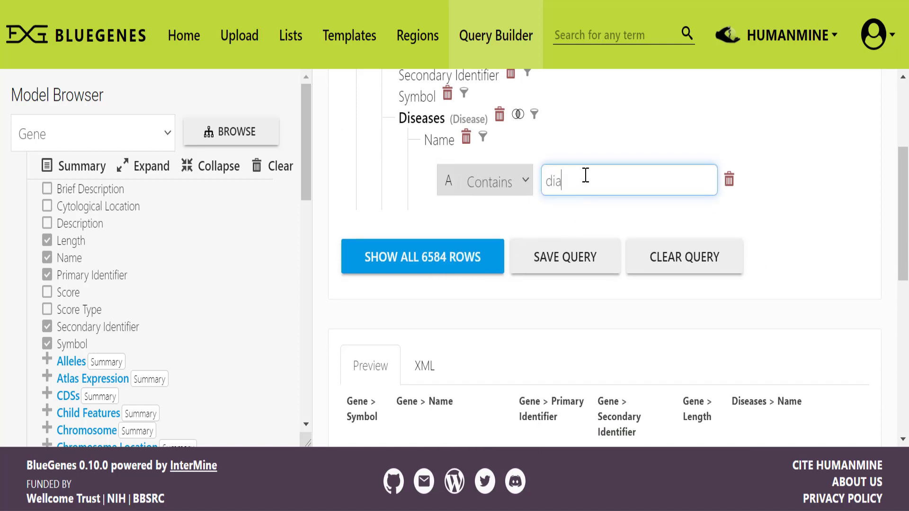
{"action": "type", "text": "diabetes"}
{"action": "left_click", "coordinate": [773, 220]}
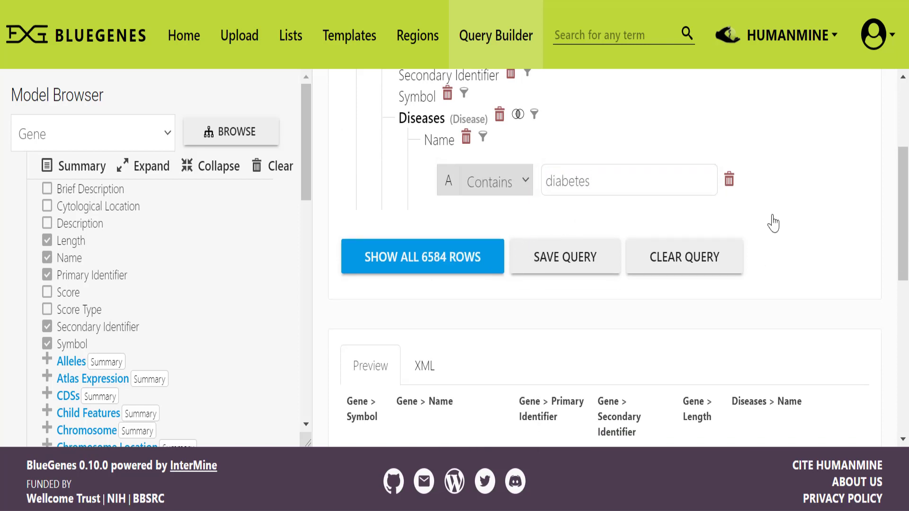
Reorder the result columns so Gene Name comes first, followed by Primary Identifier and Secondary Identifier ahead of Symbol.
{"action": "scroll", "coordinate": [782, 225], "scroll_direction": "up", "scroll_amount": 2}
{"action": "scroll", "coordinate": [787, 234], "scroll_direction": "up", "scroll_amount": 2}
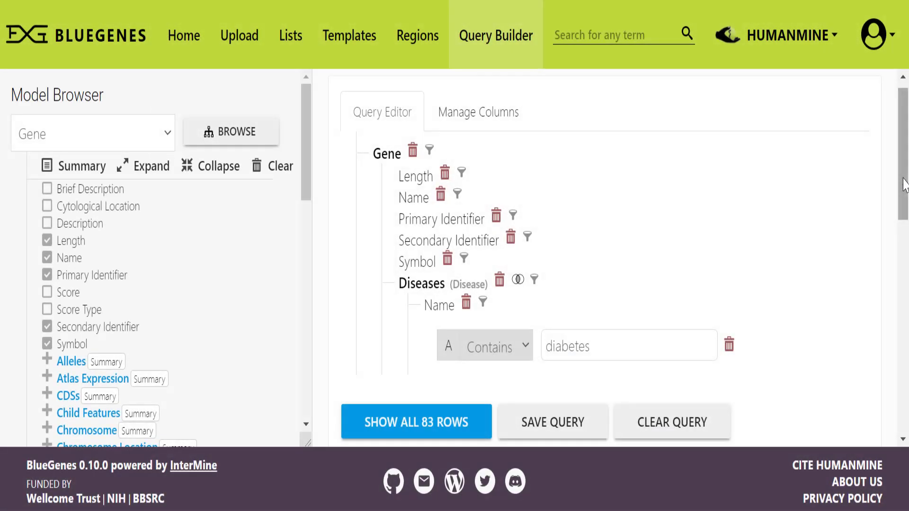
{"action": "left_click_drag", "start_coordinate": [904, 185], "coordinate": [888, 314]}
{"action": "scroll", "coordinate": [887, 325], "scroll_direction": "down", "scroll_amount": 2}
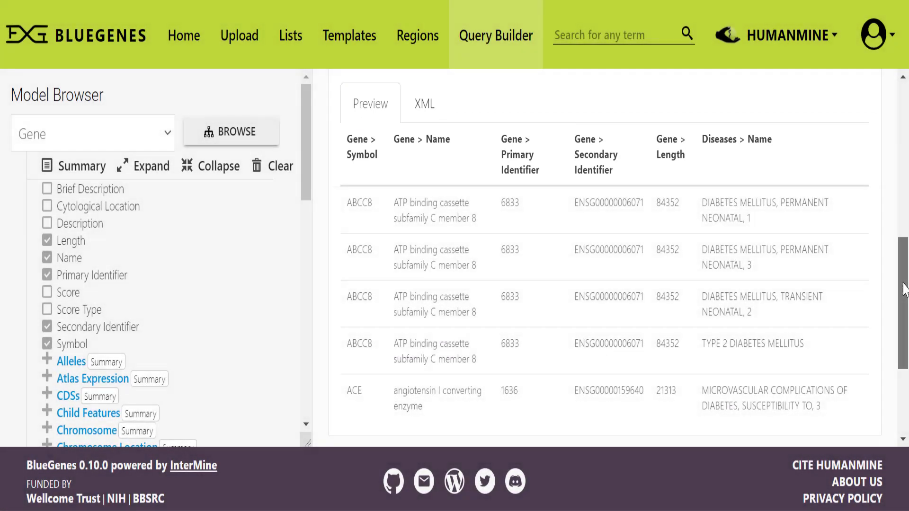
{"action": "left_click_drag", "start_coordinate": [905, 289], "coordinate": [902, 135]}
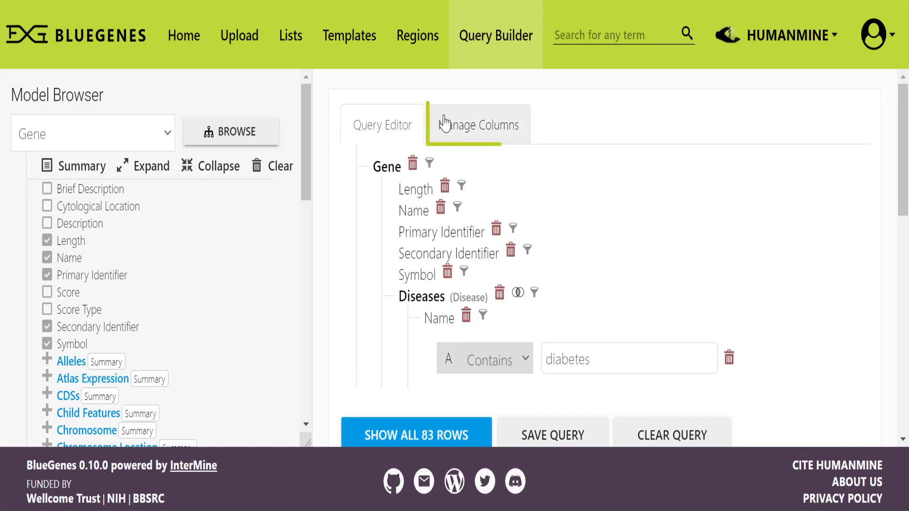
{"action": "left_click", "coordinate": [450, 123]}
{"action": "left_click_drag", "start_coordinate": [543, 231], "coordinate": [525, 174]}
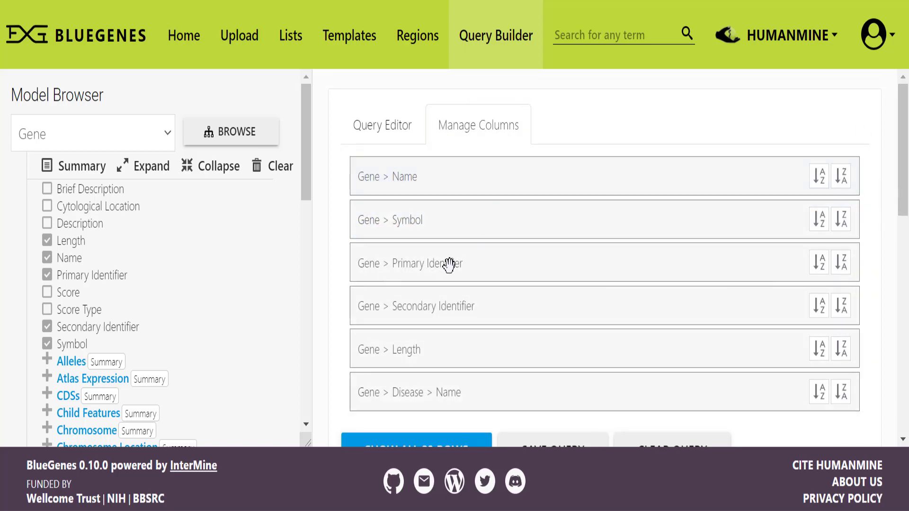
{"action": "left_click_drag", "start_coordinate": [449, 265], "coordinate": [442, 221]}
{"action": "left_click_drag", "start_coordinate": [422, 308], "coordinate": [421, 262]}
{"action": "left_click_drag", "start_coordinate": [901, 198], "coordinate": [884, 351]}
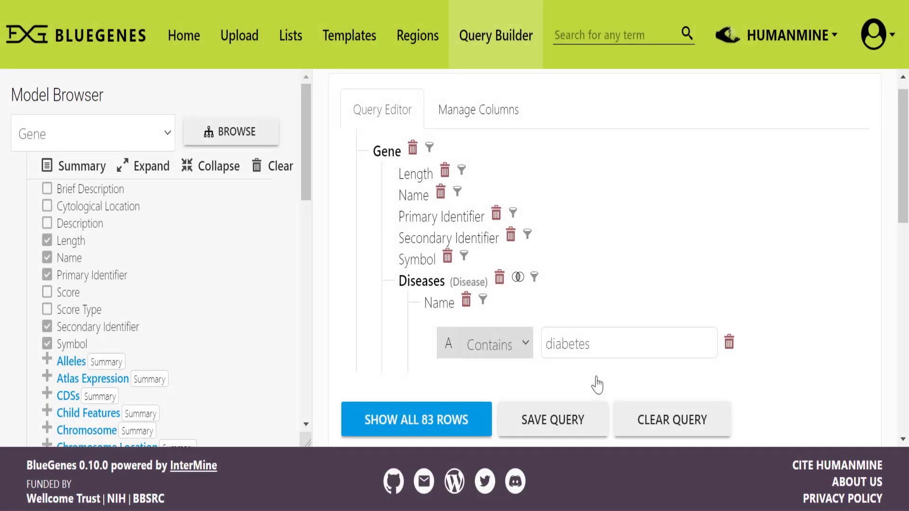
Save the query under the title Saved Query and display the list of saved queries.
{"action": "scroll", "coordinate": [556, 346], "scroll_direction": "down", "scroll_amount": 2}
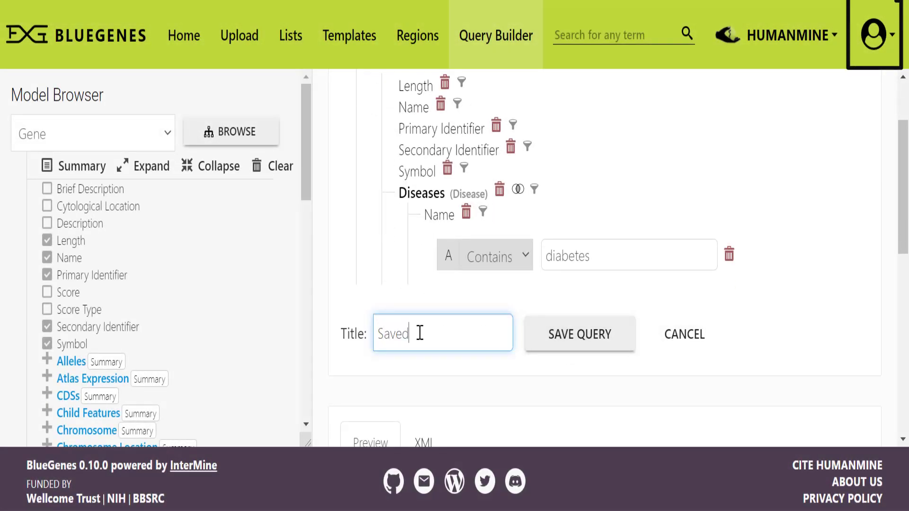
{"action": "left_click", "coordinate": [567, 333]}
{"action": "scroll", "coordinate": [802, 347], "scroll_direction": "down", "scroll_amount": 9}
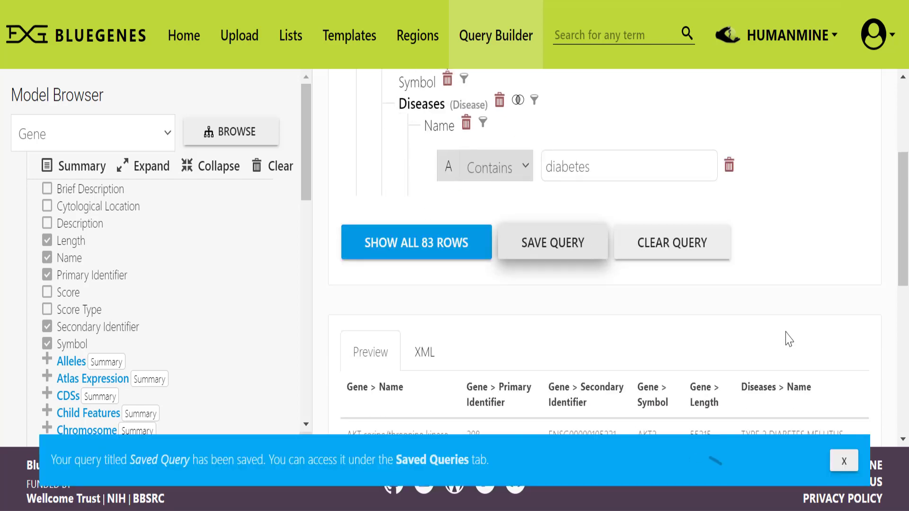
{"action": "scroll", "coordinate": [498, 334], "scroll_direction": "down", "scroll_amount": 2}
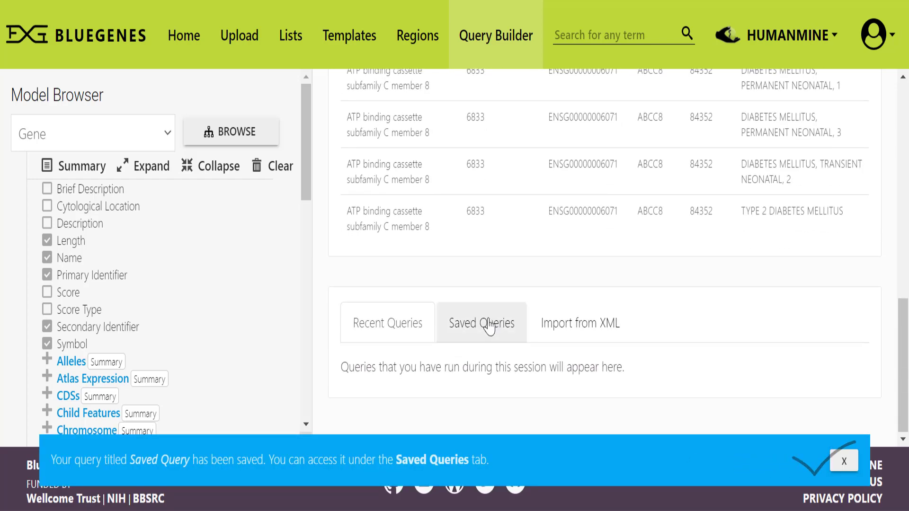
{"action": "left_click", "coordinate": [485, 323]}
{"action": "scroll", "coordinate": [455, 355], "scroll_direction": "down", "scroll_amount": 2}
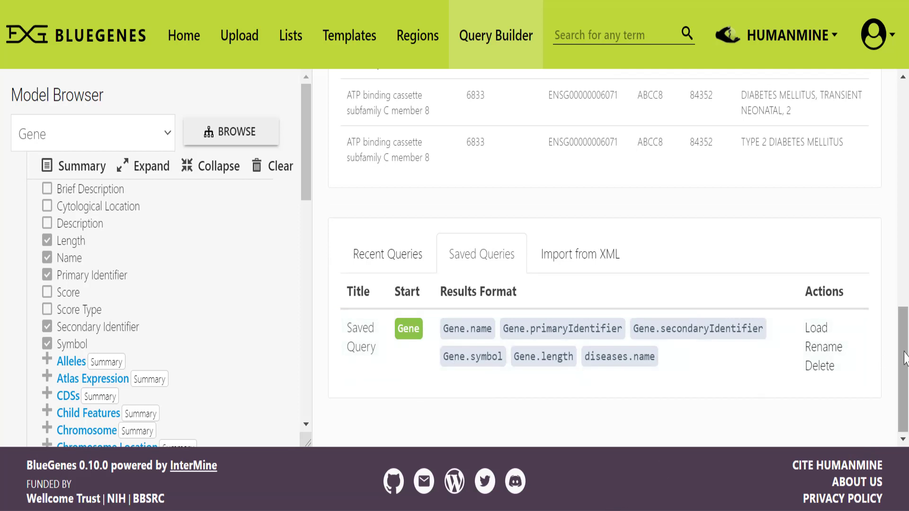
Show the query's XML and copy it to the clipboard.
{"action": "scroll", "coordinate": [903, 333], "scroll_direction": "up", "scroll_amount": 2}
{"action": "scroll", "coordinate": [904, 333], "scroll_direction": "up", "scroll_amount": 5}
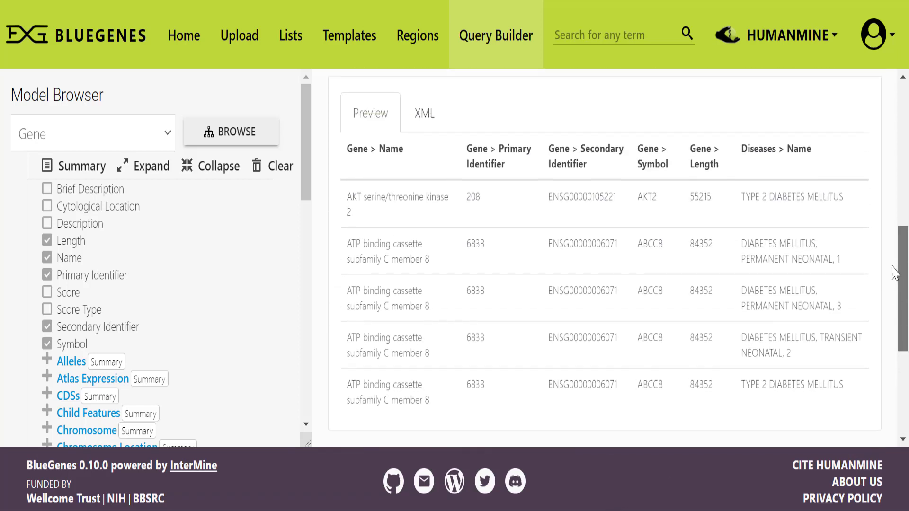
{"action": "left_click", "coordinate": [430, 195]}
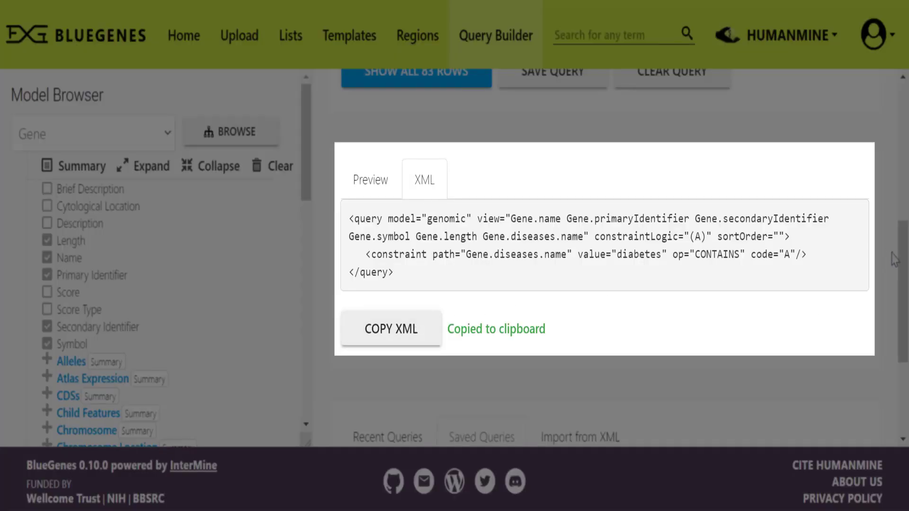
{"action": "scroll", "coordinate": [894, 284], "scroll_direction": "down", "scroll_amount": 4}
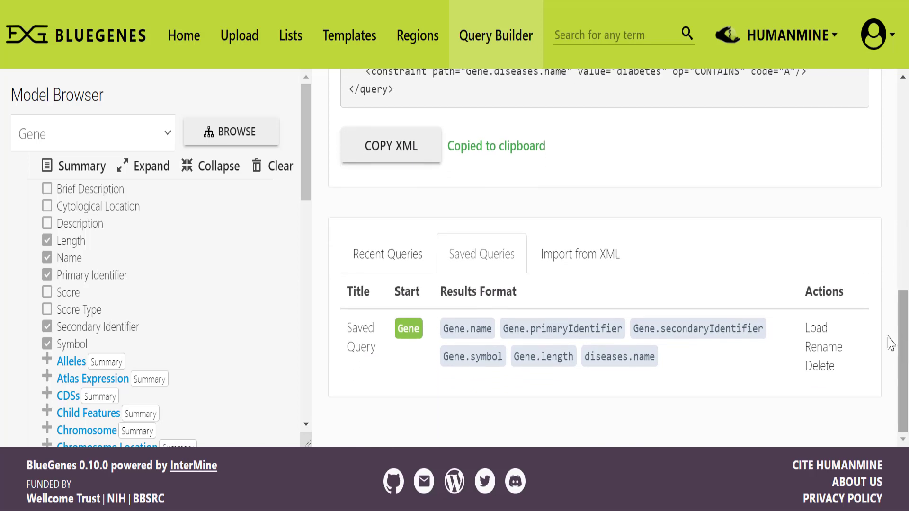
Import the copied Gene diabetes query by pasting its PathQuery XML and load it into the query editor.
{"action": "left_click", "coordinate": [575, 255]}
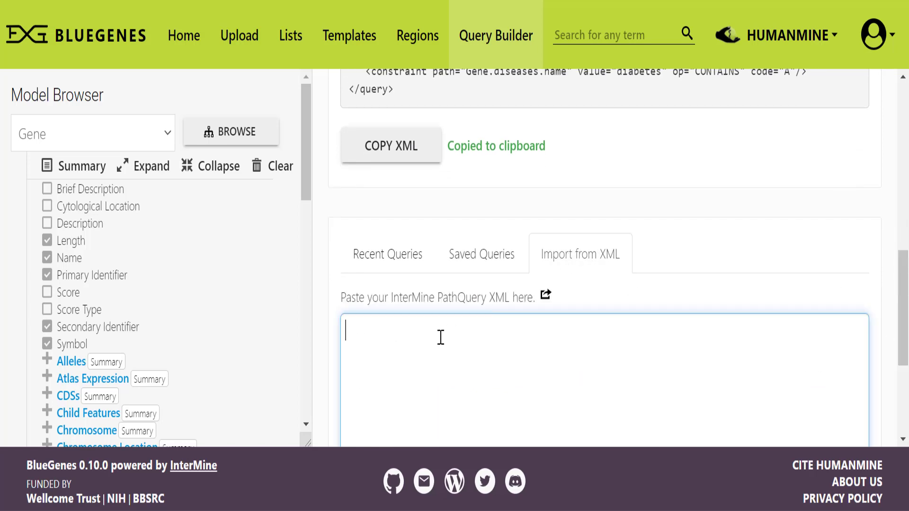
{"action": "type", "text": "<query model=\"genomic\" view=\"Gene.name Gene.primaryIdentifier Gene.secondaryIdentifier Gene.symbol Gene.length Gene.diseases.name\" constraintLogic=\"(A)\" sortOrder=\"\">   <constraint path=\"Gene.diseases.name\" value=\"diabetes\" op=\"CONTAINS\" code=\"A\"/> </query>"}
{"action": "scroll", "coordinate": [521, 374], "scroll_direction": "down", "scroll_amount": 5}
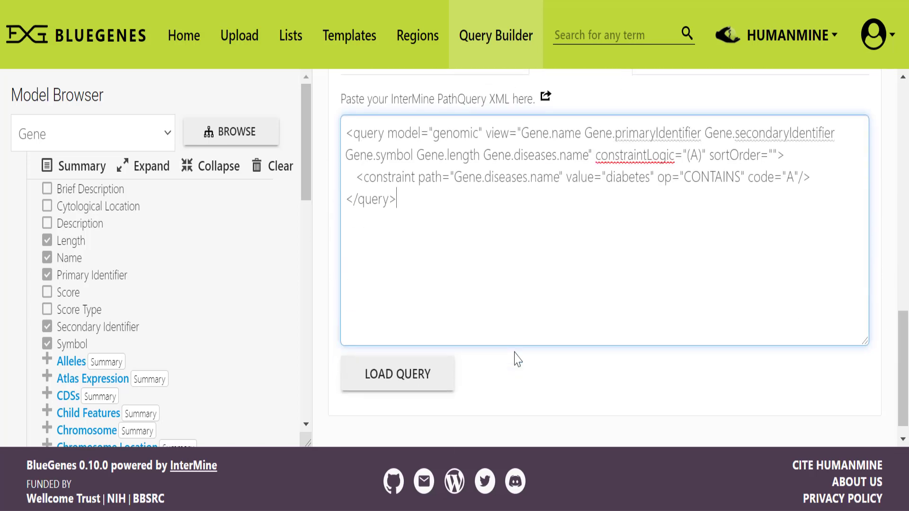
{"action": "left_click", "coordinate": [428, 354]}
Run the loaded query to show all its rows and review the results table, including the Diseases Name column.
{"action": "left_click_drag", "start_coordinate": [901, 336], "coordinate": [898, 112]}
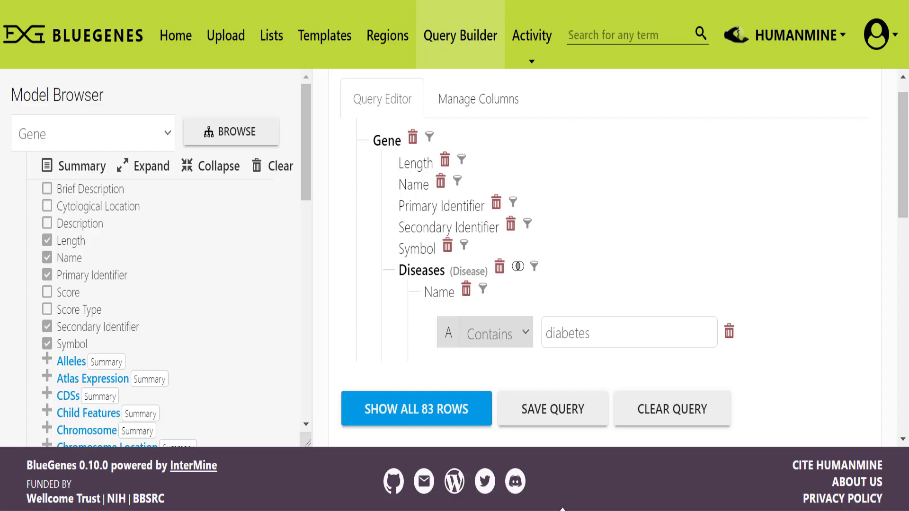
{"action": "left_click", "coordinate": [462, 415]}
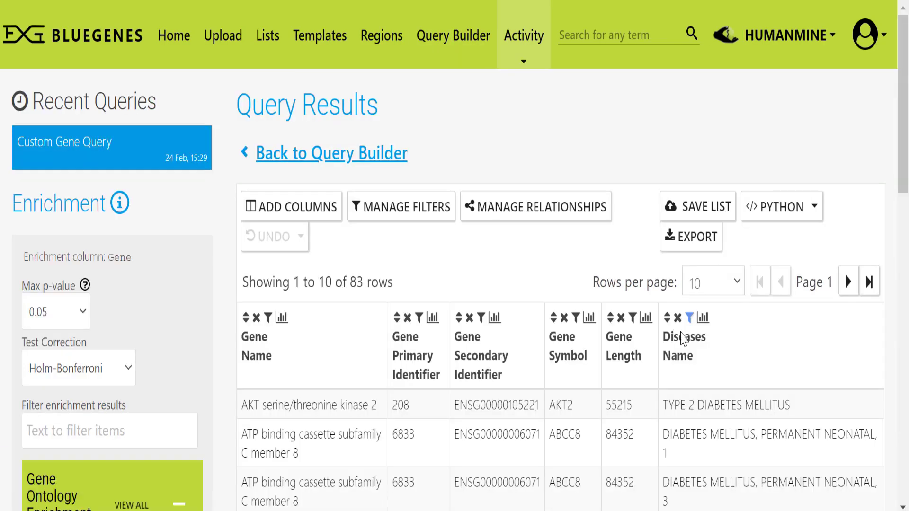
{"action": "scroll", "coordinate": [721, 350], "scroll_direction": "down", "scroll_amount": 3}
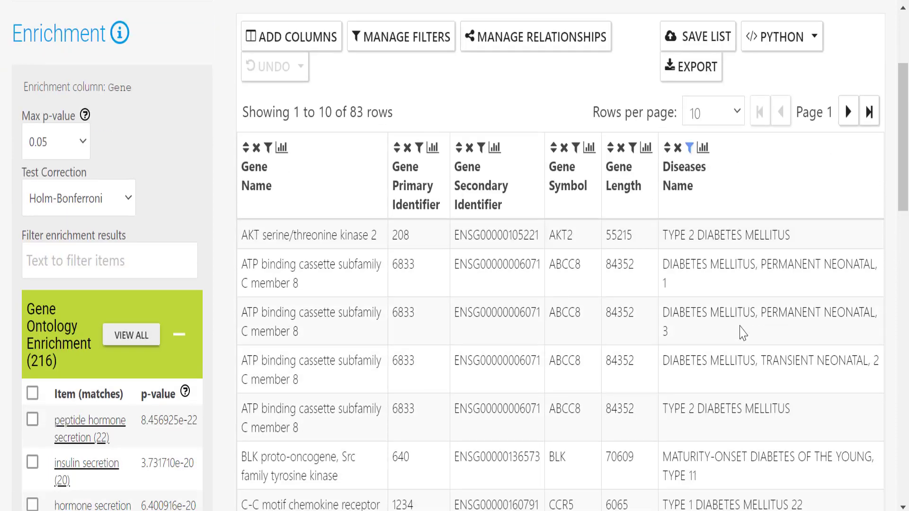
{"action": "scroll", "coordinate": [740, 332], "scroll_direction": "up", "scroll_amount": 3}
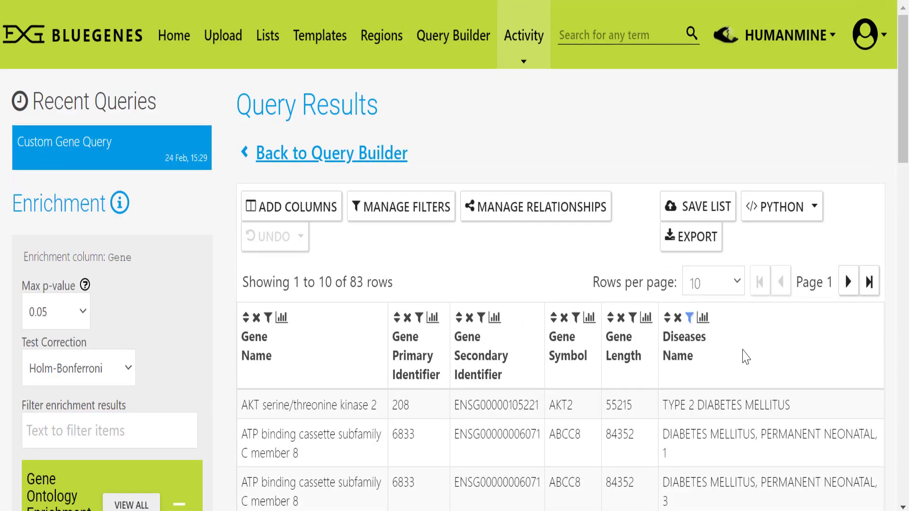